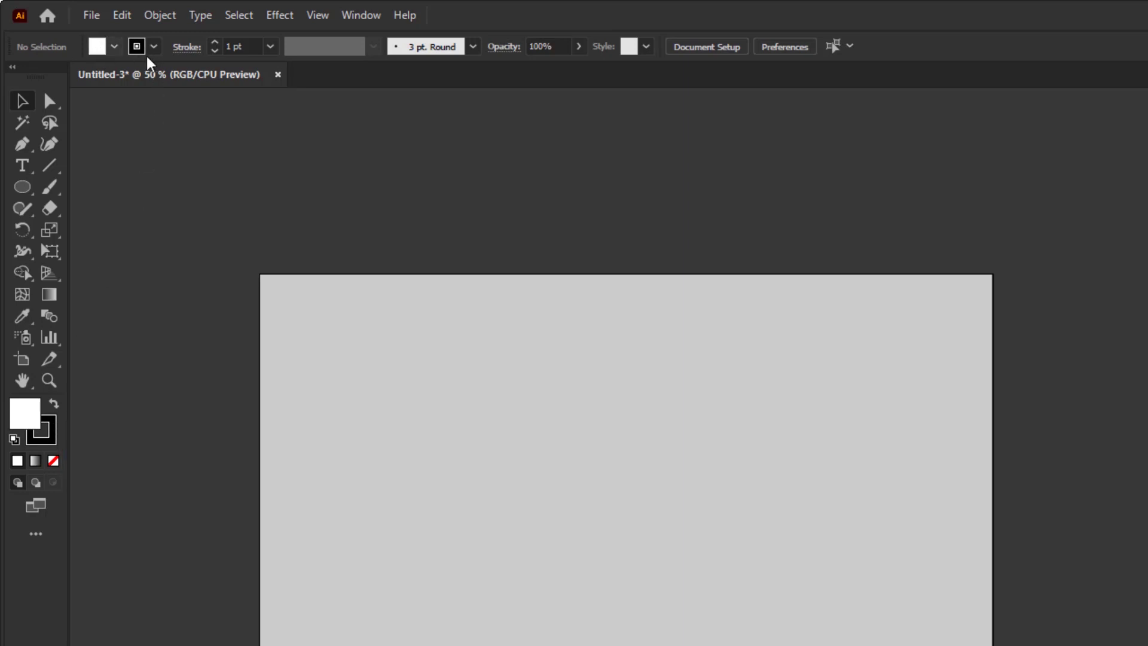
# Step: Briefly open and close the fill and stroke colour swatch lists in the Control bar
pyautogui.click(115, 48)
pyautogui.click(111, 48)
pyautogui.click(155, 47)
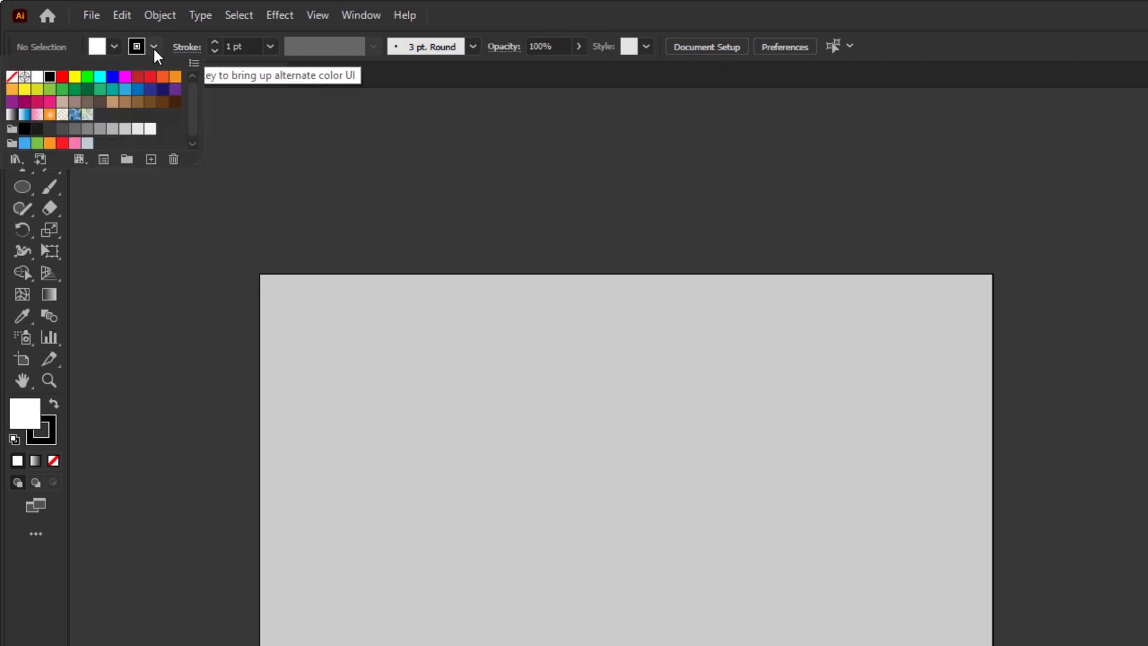
pyautogui.click(154, 48)
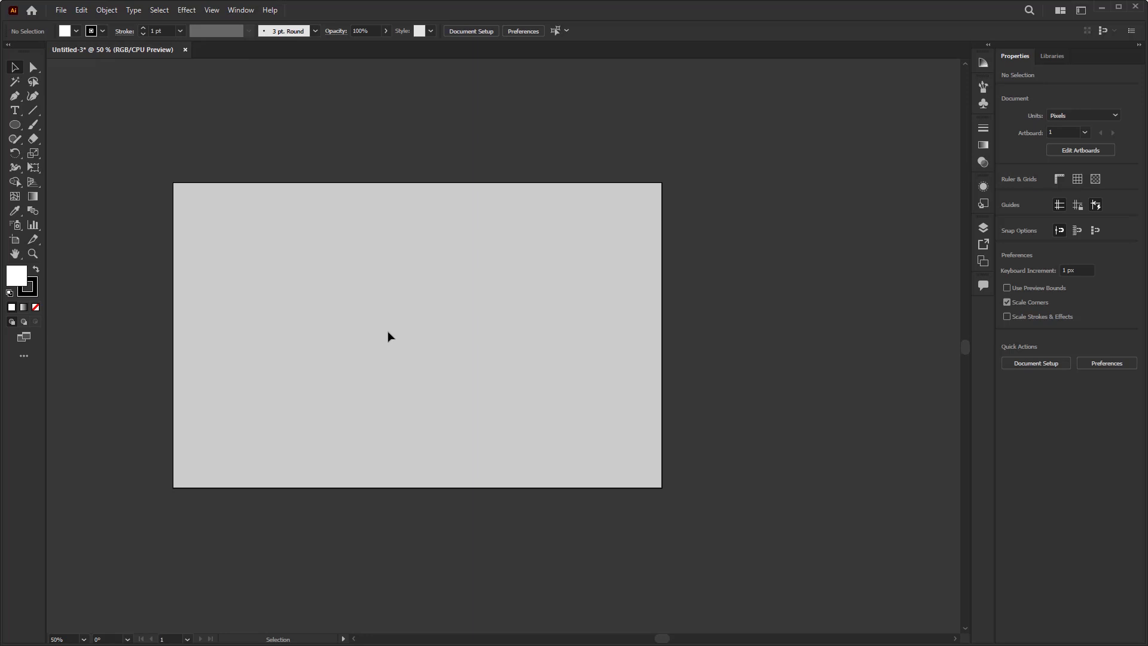
# Step: Show the Color panel from the Window menu and nudge it slightly left
pyautogui.click(239, 12)
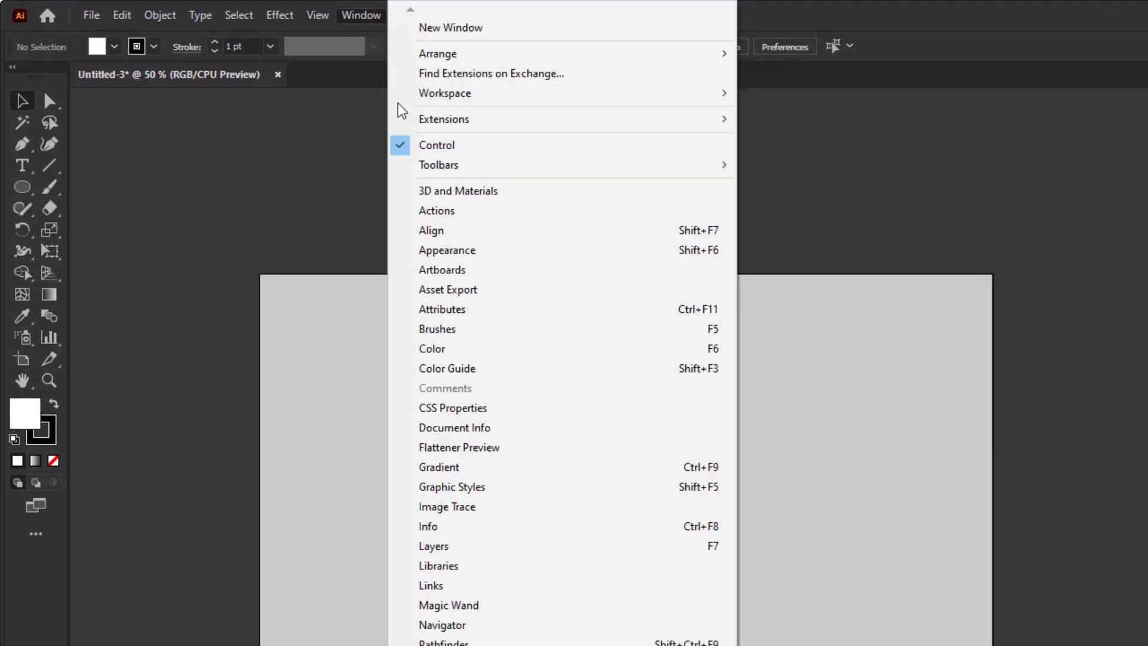
pyautogui.click(452, 353)
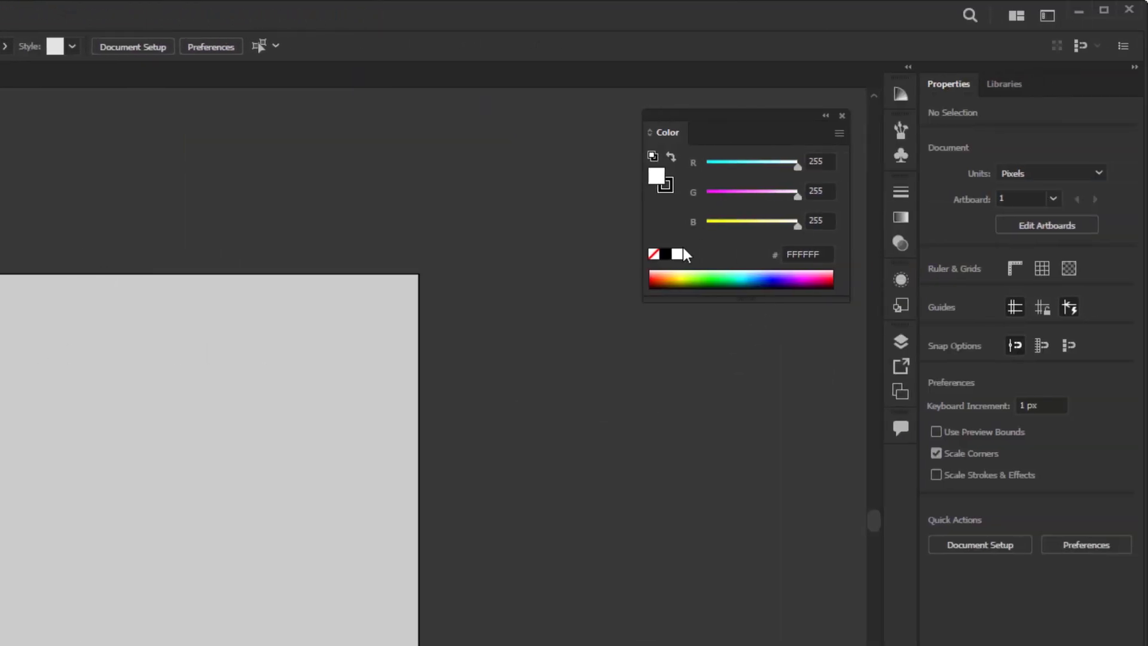
pyautogui.moveTo(709, 132); pyautogui.dragTo(704, 132)
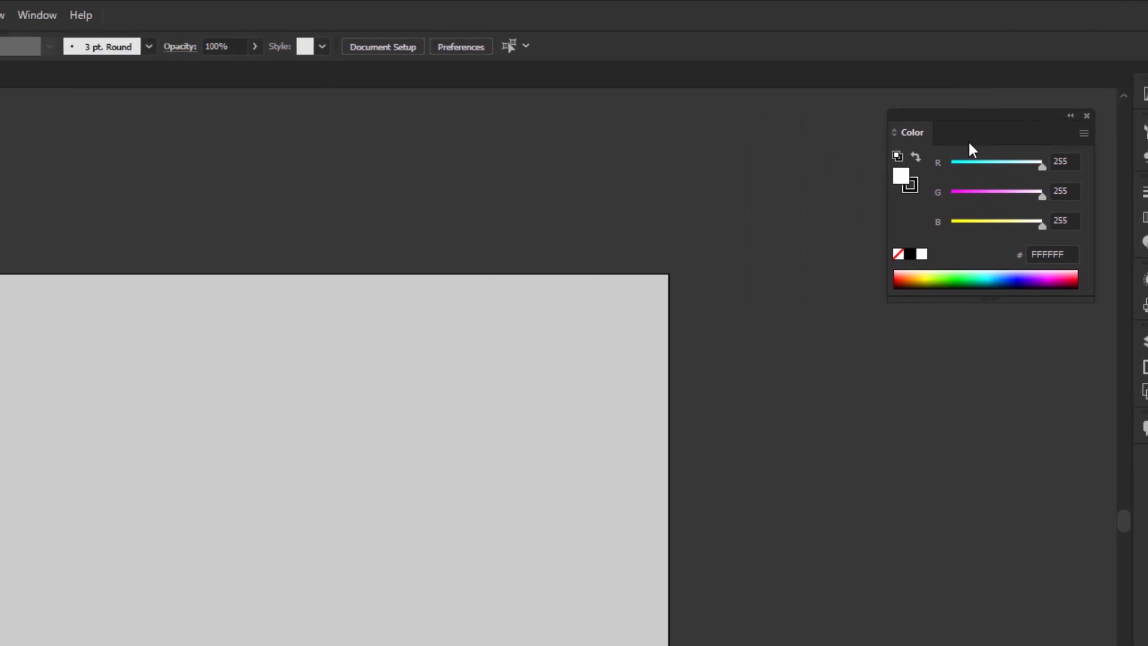
# Step: Show the Swatches panel and make it taller so all swatch groups are visible
pyautogui.click(362, 17)
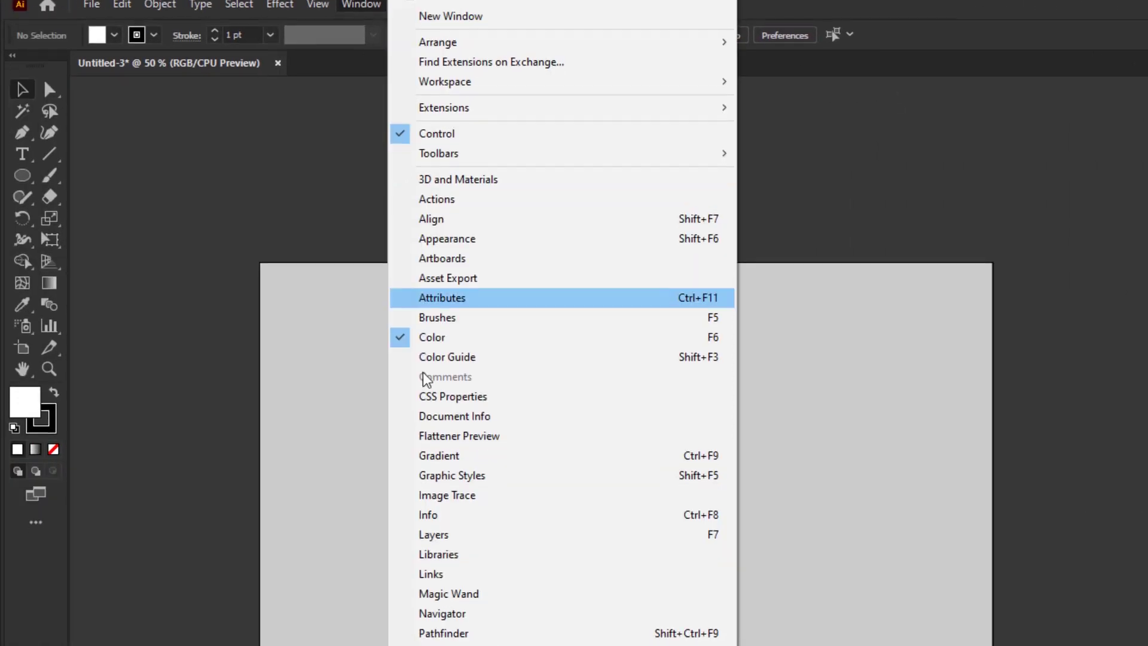
pyautogui.click(444, 439)
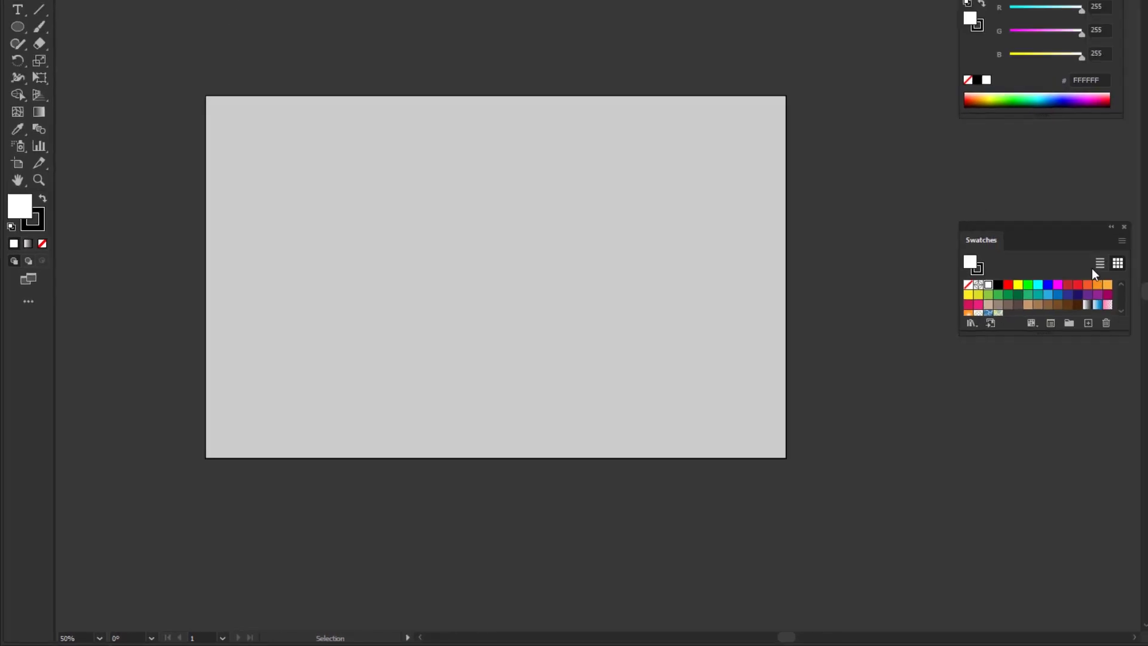
pyautogui.moveTo(884, 385); pyautogui.dragTo(885, 417)
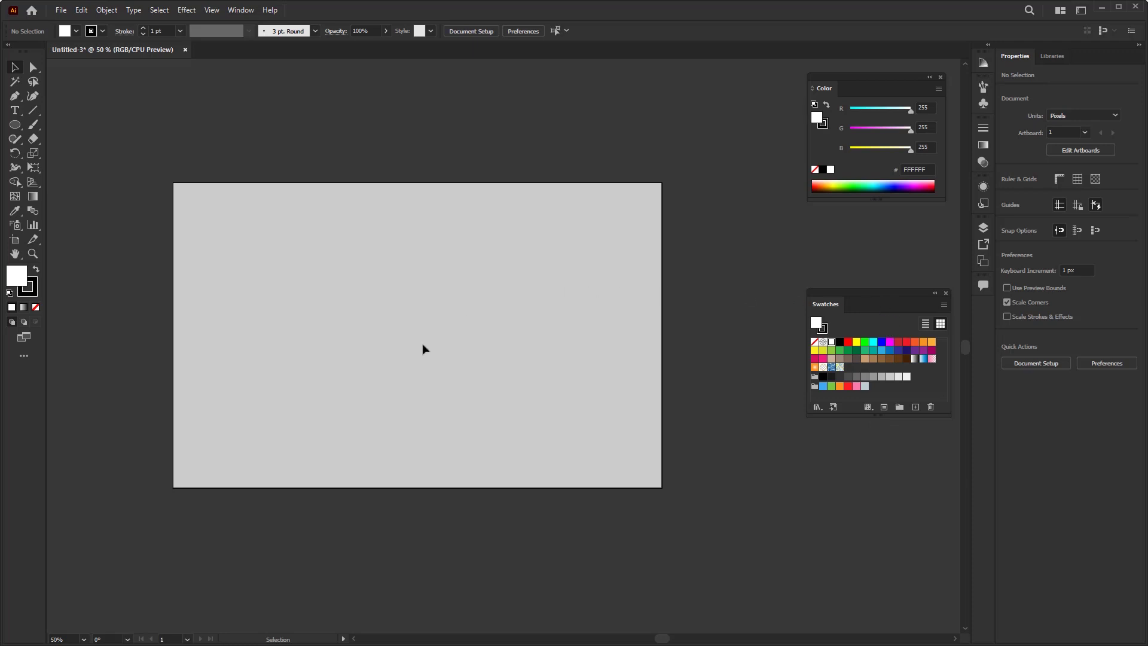
# Step: Draw a 484.78 px circle with white fill and 7 pt black stroke at the artboard centre
pyautogui.click(15, 127)
pyautogui.moveTo(17, 132); pyautogui.dragTo(64, 158)
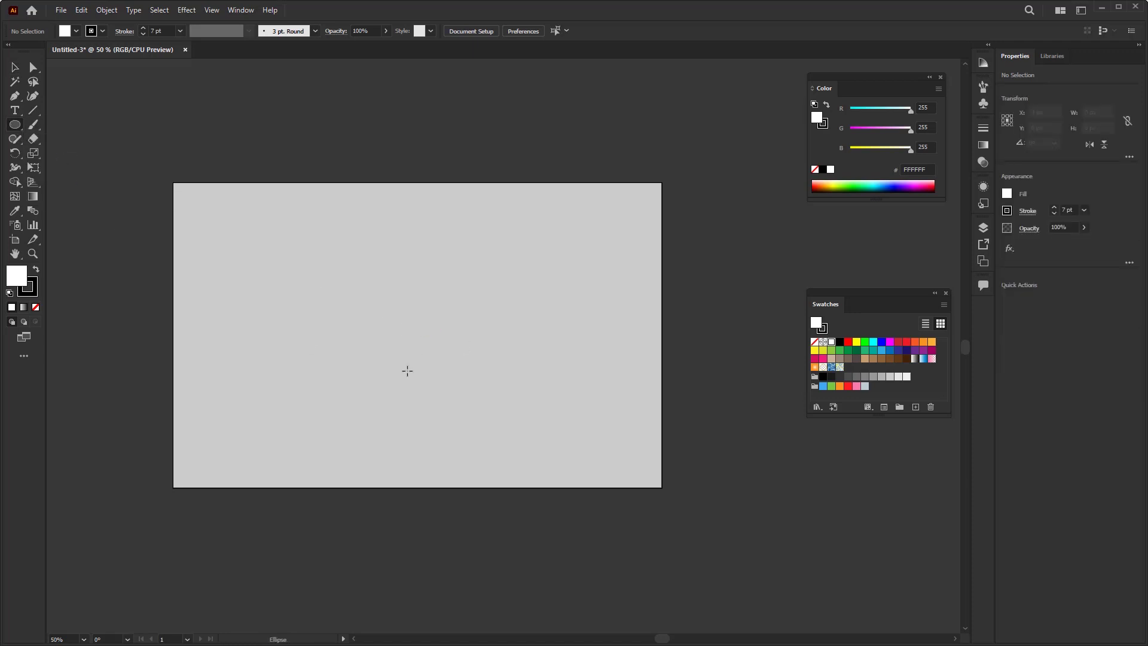
pyautogui.moveTo(418, 335); pyautogui.dragTo(511, 417)
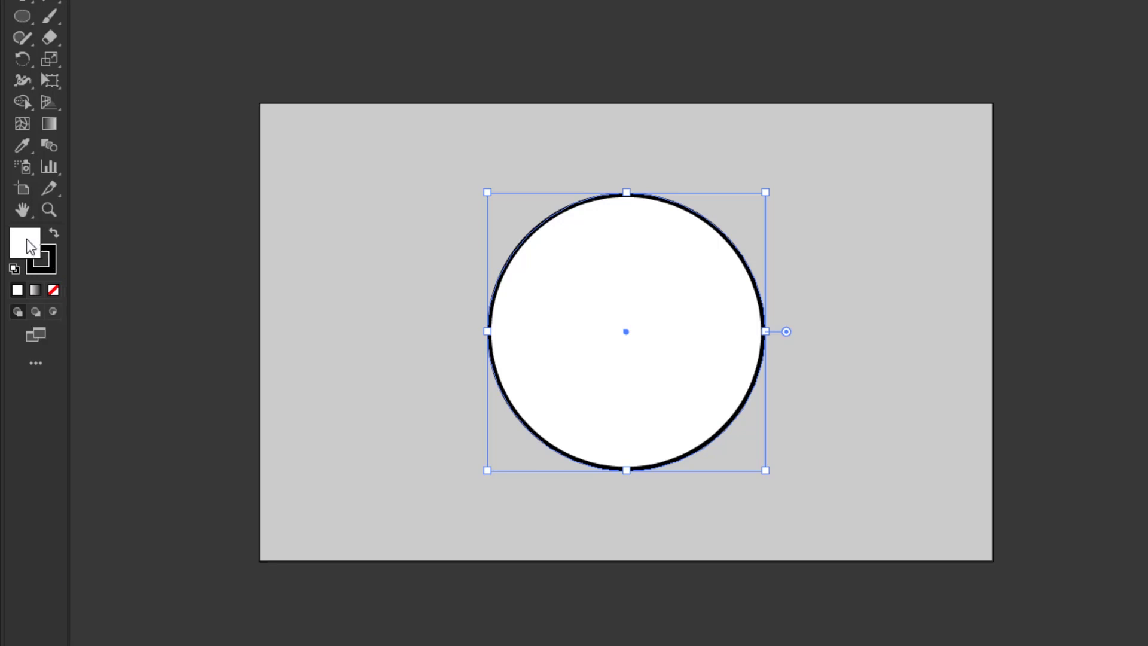
# Step: In the Color Picker, set hue 211° and pick blue #0080FF as the circle's fill
pyautogui.doubleClick(26, 239)
pyautogui.moveTo(757, 178); pyautogui.dragTo(629, 178)
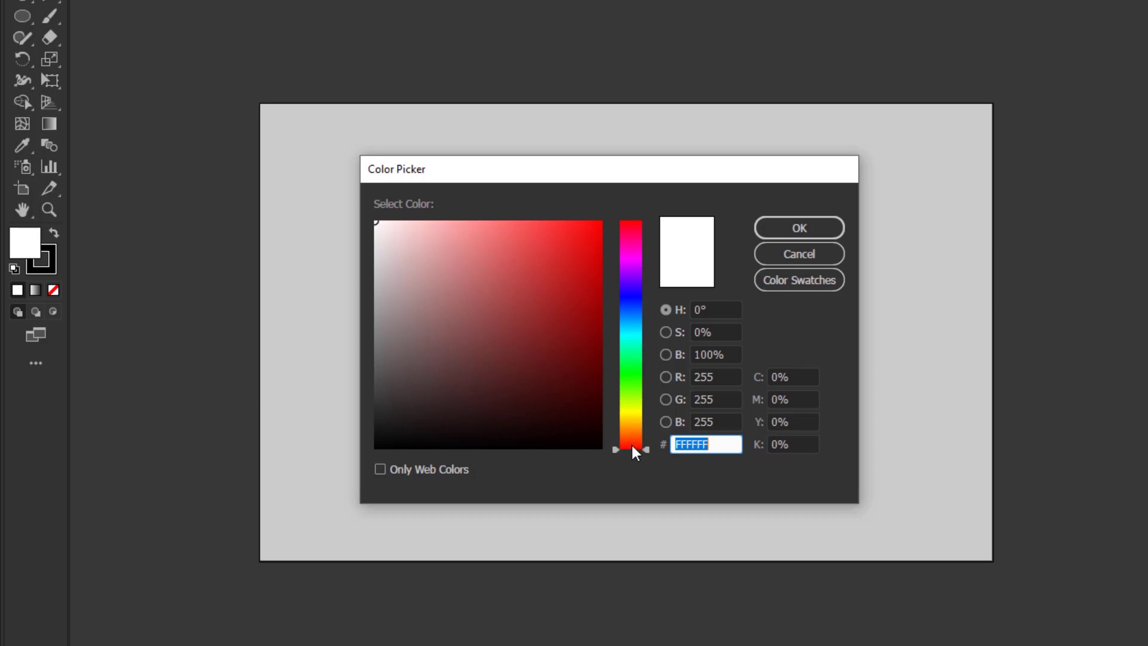
pyautogui.moveTo(644, 452); pyautogui.dragTo(647, 306)
pyautogui.moveTo(643, 311)
pyautogui.mouseDown()
pyautogui.moveTo(645, 328)
pyautogui.moveTo(648, 316)
pyautogui.mouseUp()
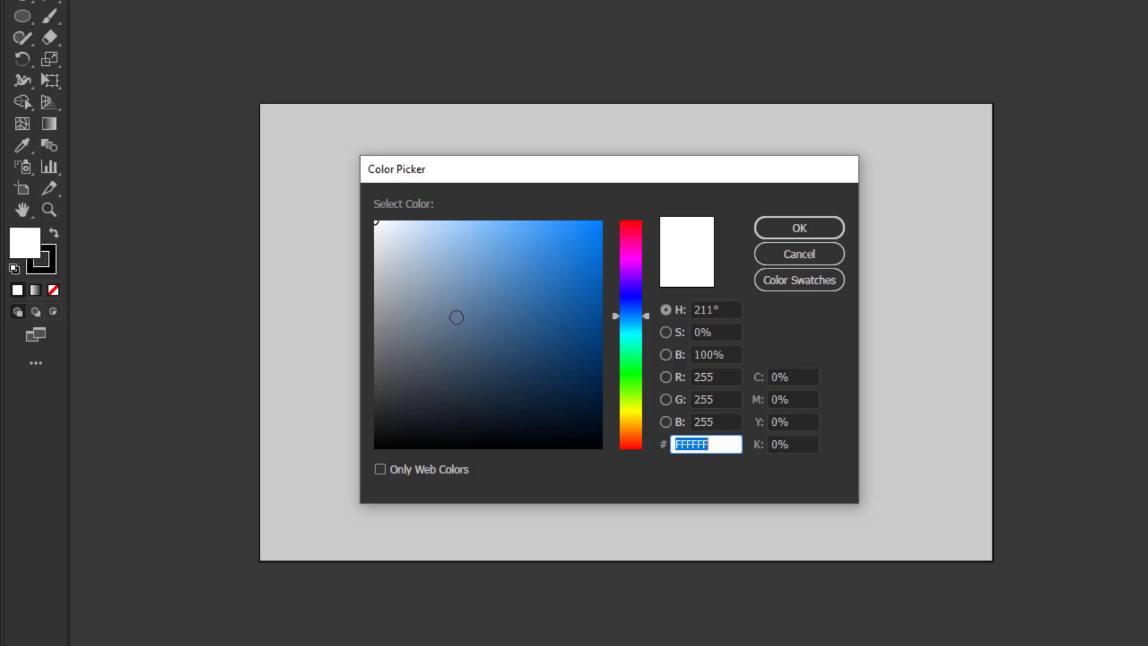
pyautogui.moveTo(456, 317); pyautogui.dragTo(610, 217)
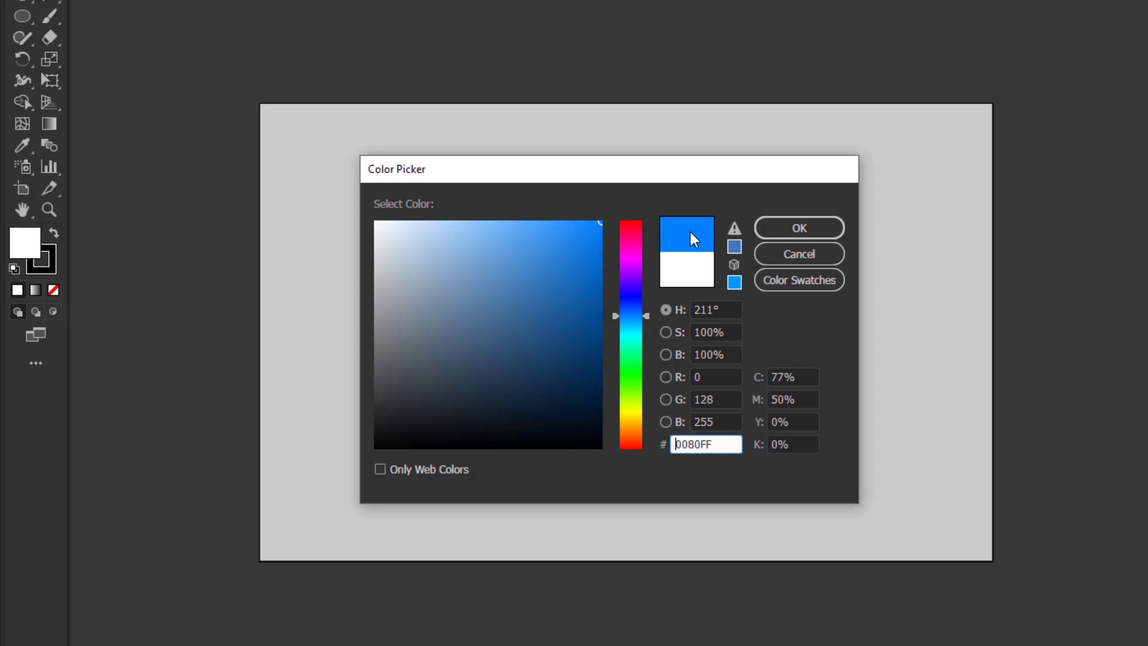
pyautogui.click(802, 226)
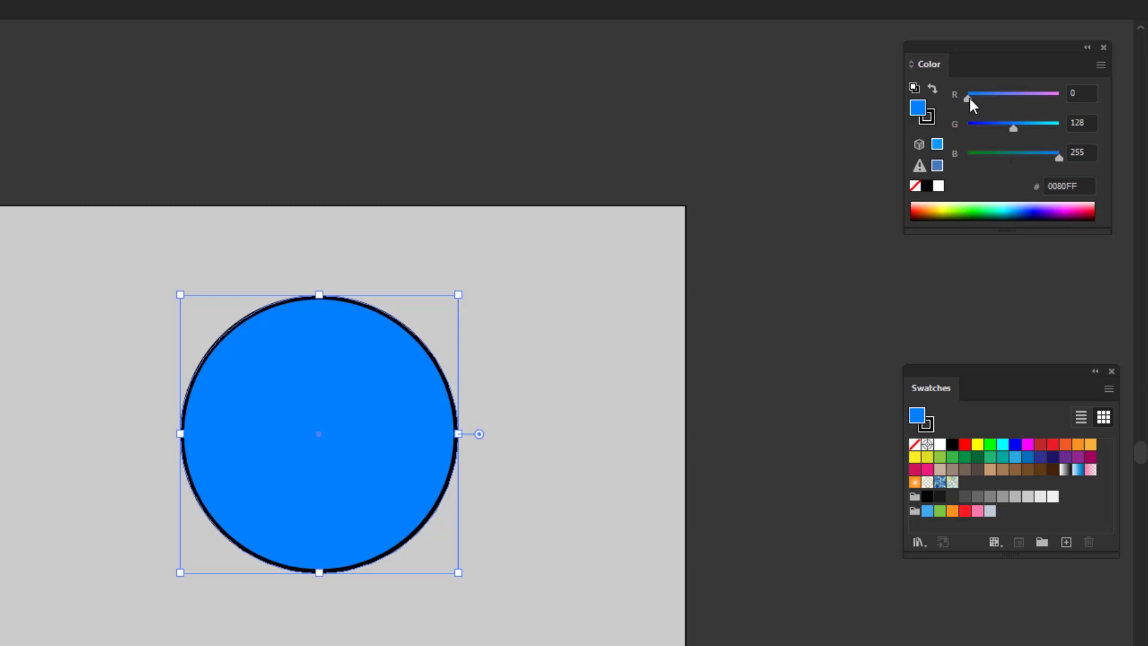
# Step: Adjust the fill via the R slider and spectrum, enlarge the spectrum, and settle on pink #FF0B61
pyautogui.moveTo(970, 98); pyautogui.dragTo(1021, 158)
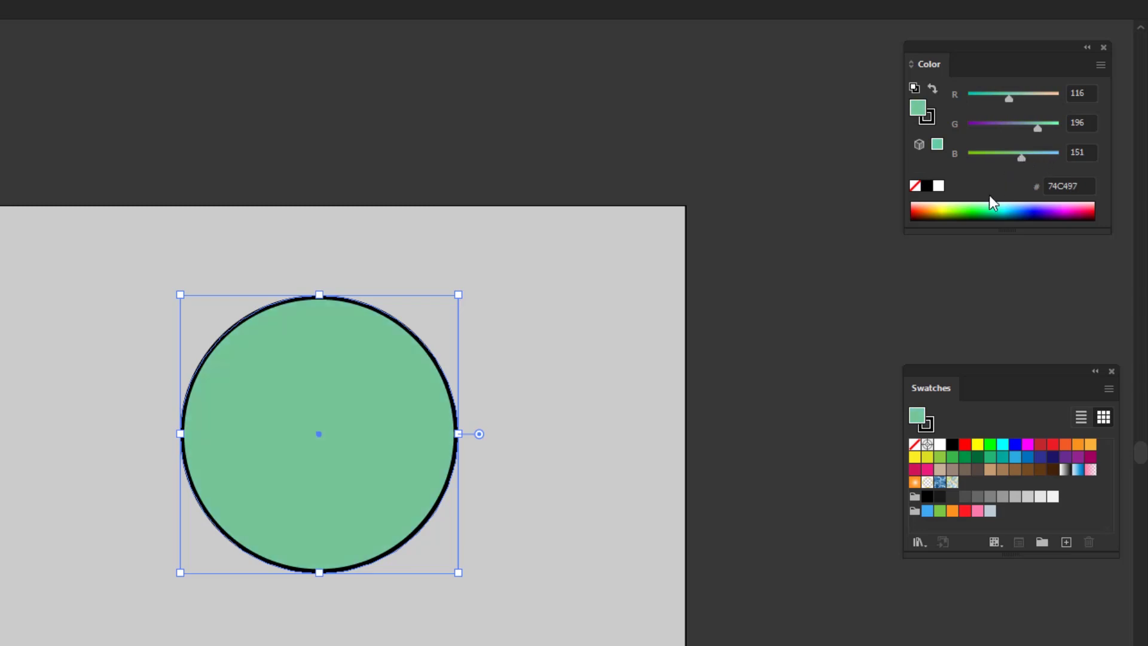
pyautogui.click(990, 207)
pyautogui.click(1041, 206)
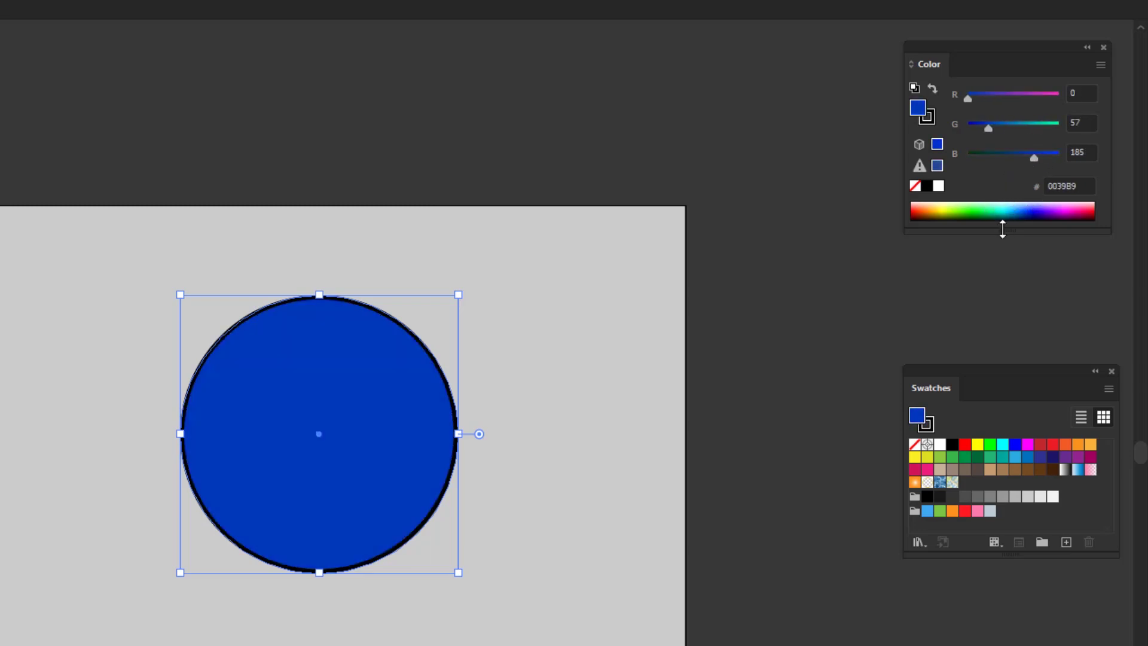
pyautogui.moveTo(1003, 228); pyautogui.dragTo(1009, 328)
pyautogui.click(1024, 237)
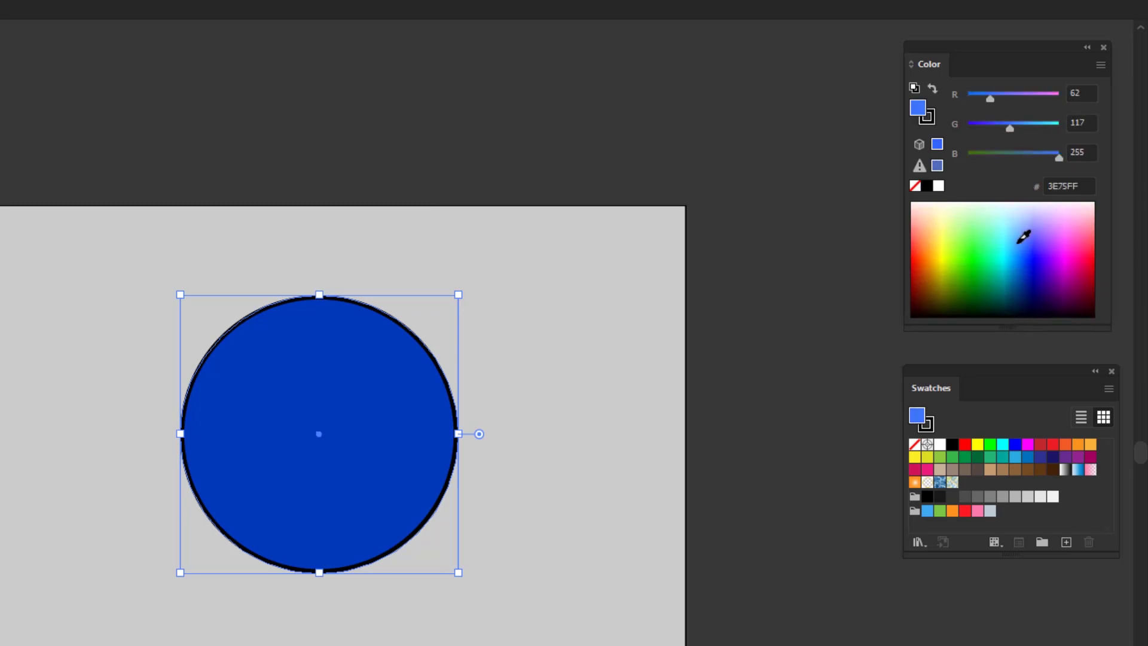
pyautogui.moveTo(1024, 237); pyautogui.dragTo(1089, 245)
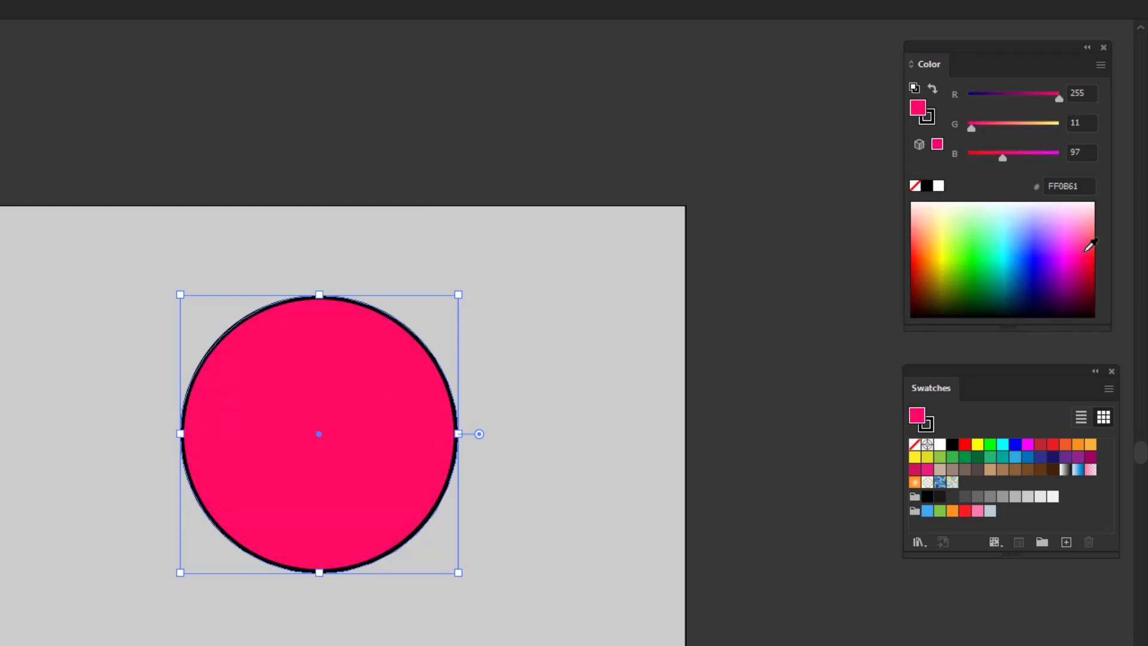
# Step: Try red, yellow, green and cyan swatches as the circle's fill
pyautogui.click(965, 445)
pyautogui.click(977, 444)
pyautogui.click(990, 445)
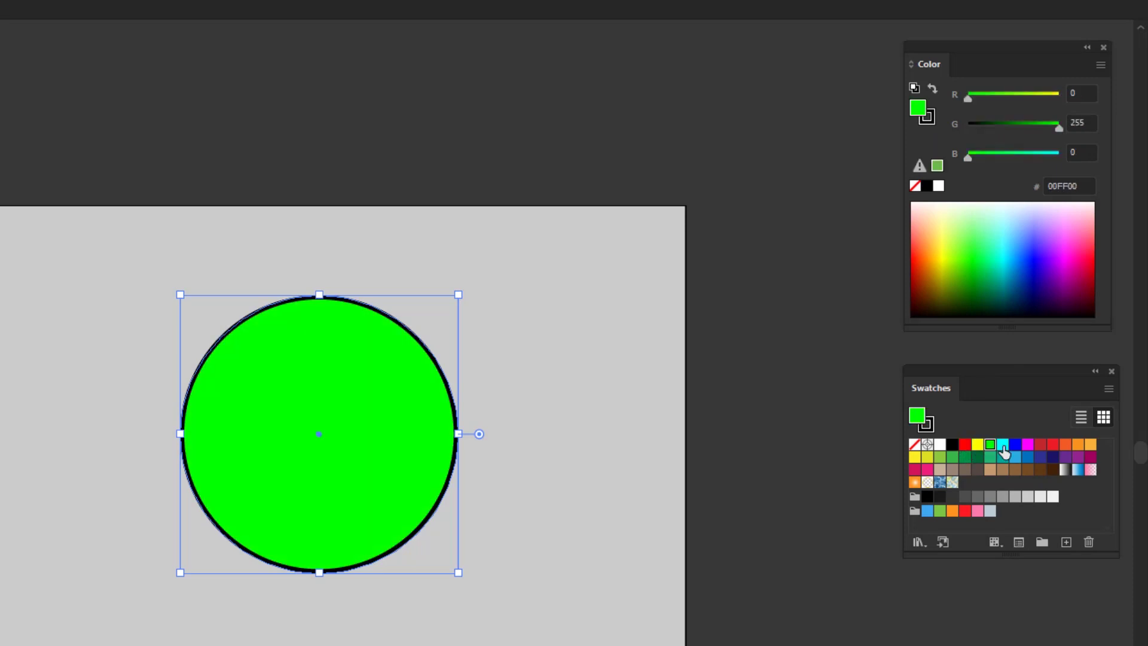
pyautogui.click(1003, 444)
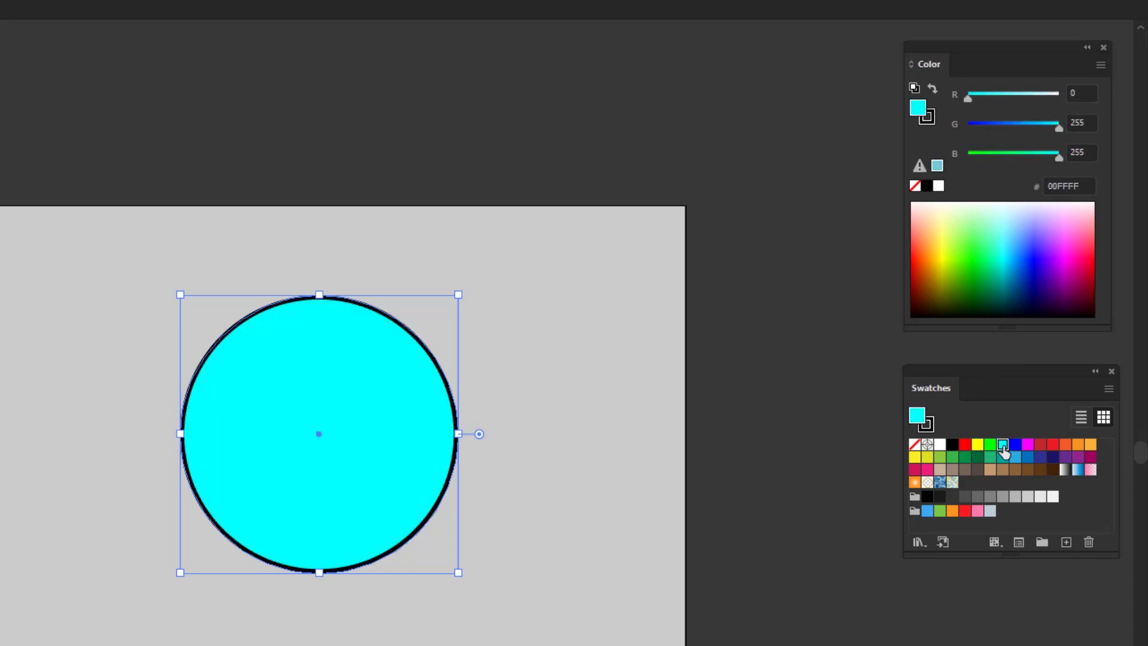
# Step: Open the System (Macintosh) swatch library and reposition it to uncover its swatches
pyautogui.click(918, 542)
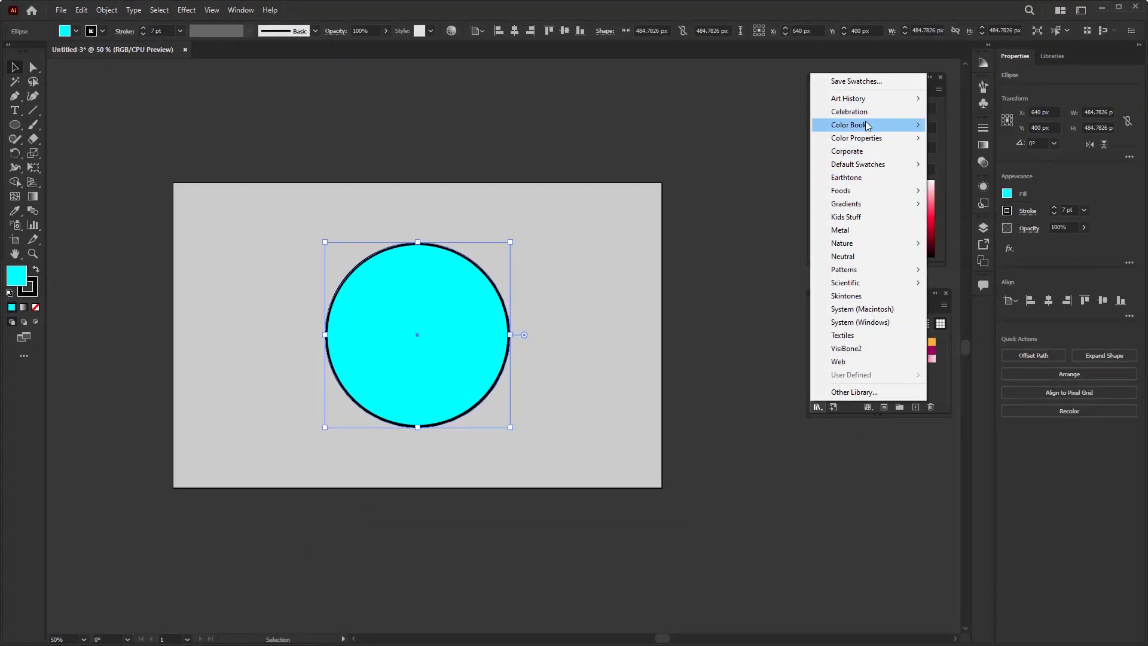
pyautogui.moveTo(865, 124)
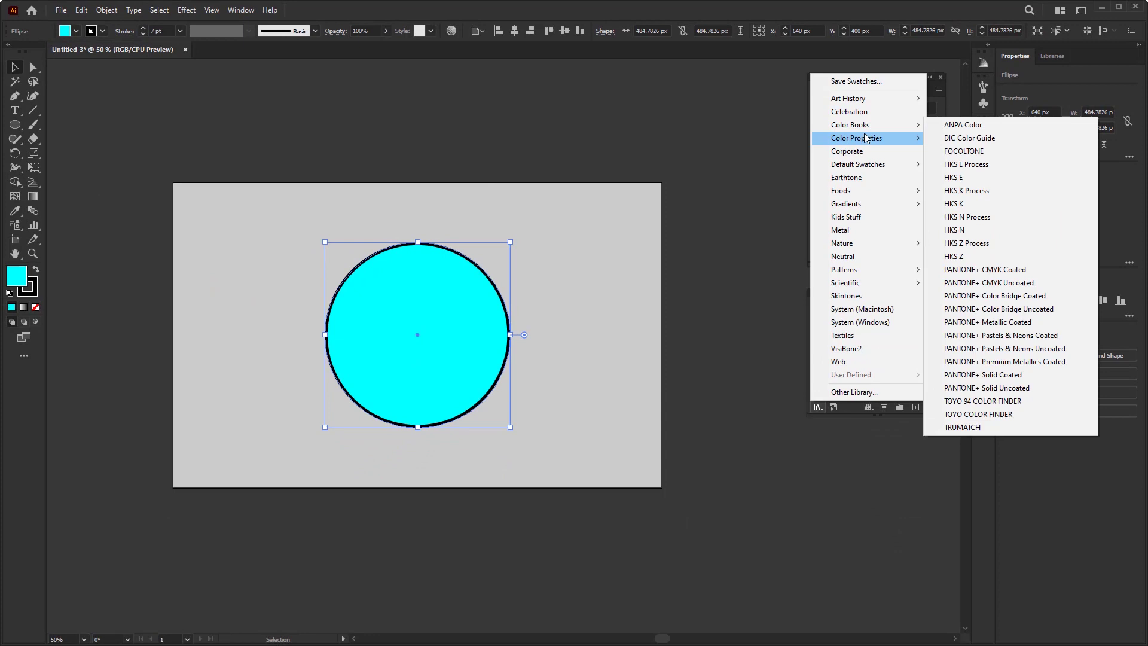
pyautogui.click(864, 310)
pyautogui.moveTo(852, 426); pyautogui.dragTo(854, 449)
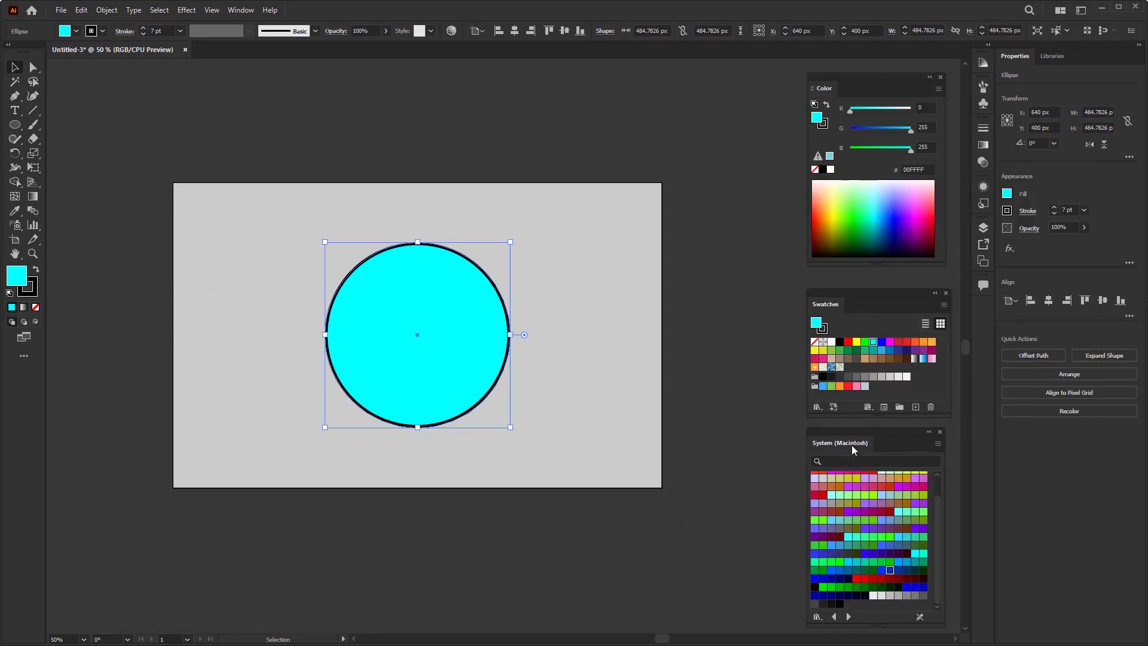
pyautogui.scroll(2, 852, 520)
# Step: Try several library colours on the fill, including 99CCFF, 3300FF and 333366, ending on green 33FF00
pyautogui.click(850, 520)
pyautogui.click(889, 542)
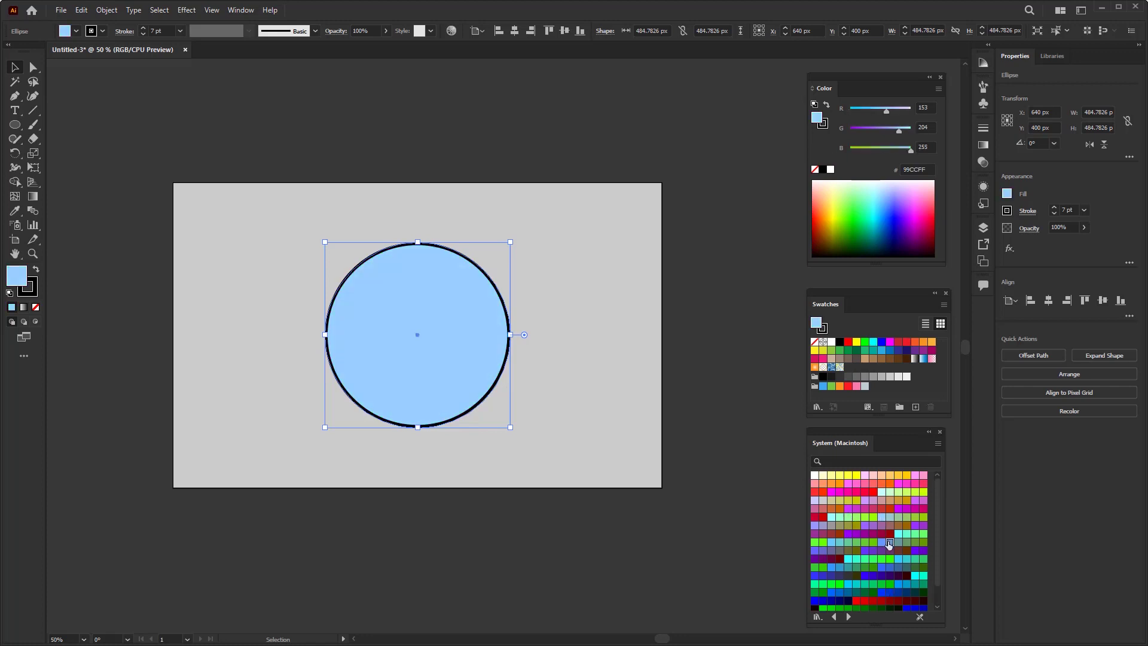
pyautogui.click(890, 545)
pyautogui.click(891, 576)
pyautogui.click(874, 576)
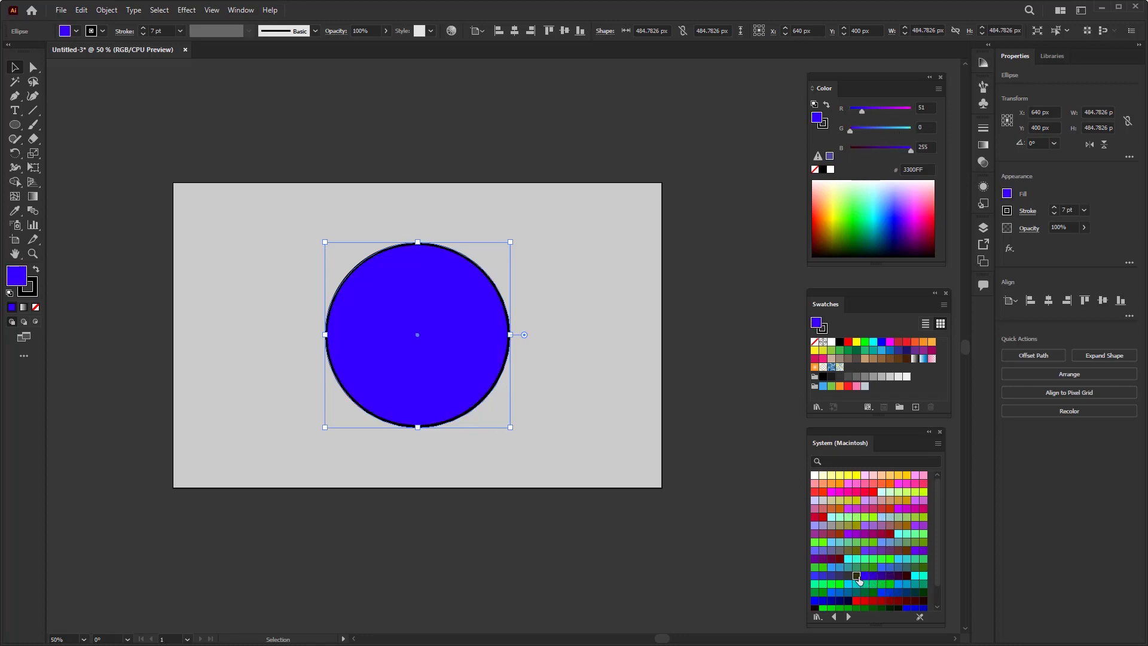
pyautogui.click(849, 578)
pyautogui.click(841, 582)
pyautogui.click(840, 579)
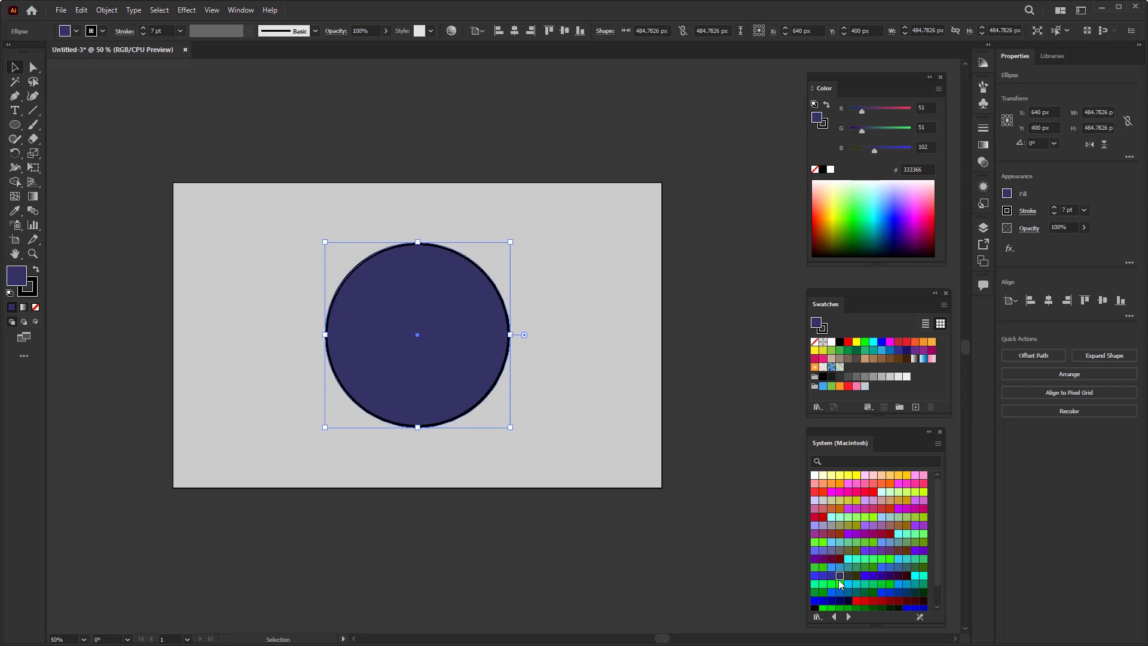
pyautogui.click(889, 559)
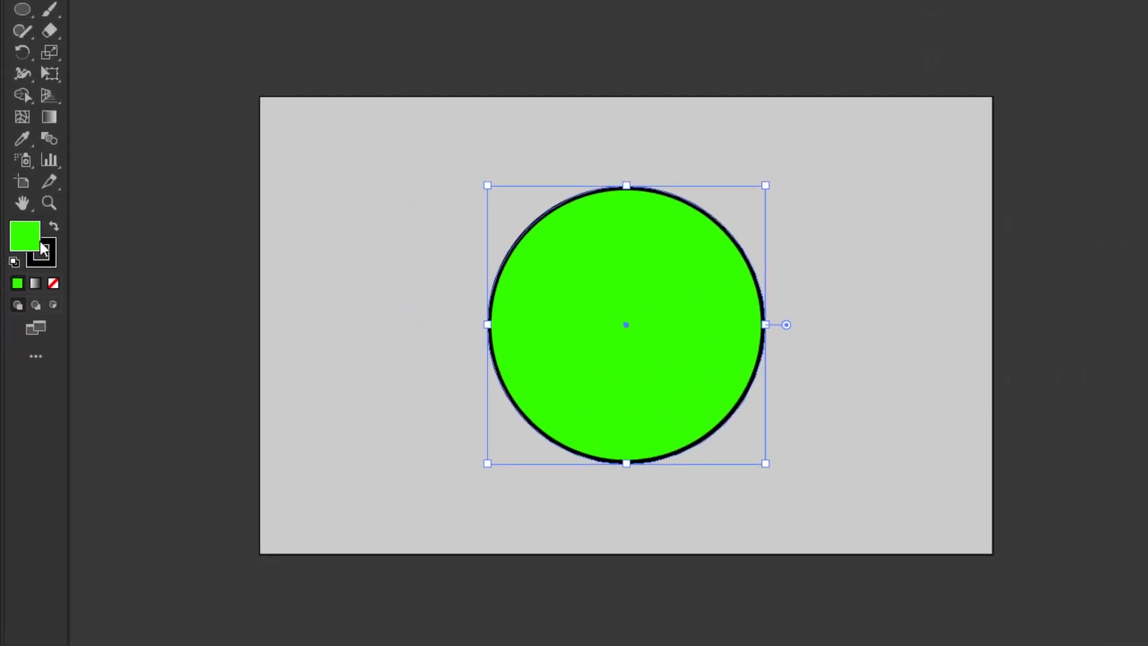
# Step: Dismiss the stroke's Color Picker, then try swatches on the stroke, including orange FBB03B and pink ED1E79
pyautogui.doubleClick(51, 245)
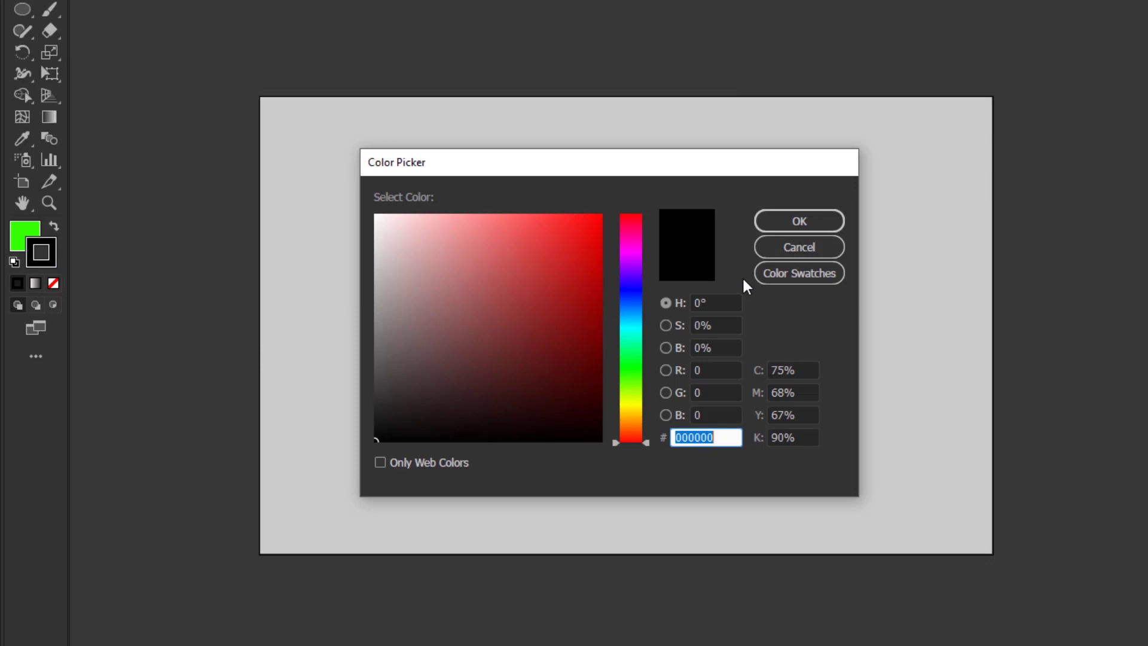
pyautogui.click(799, 247)
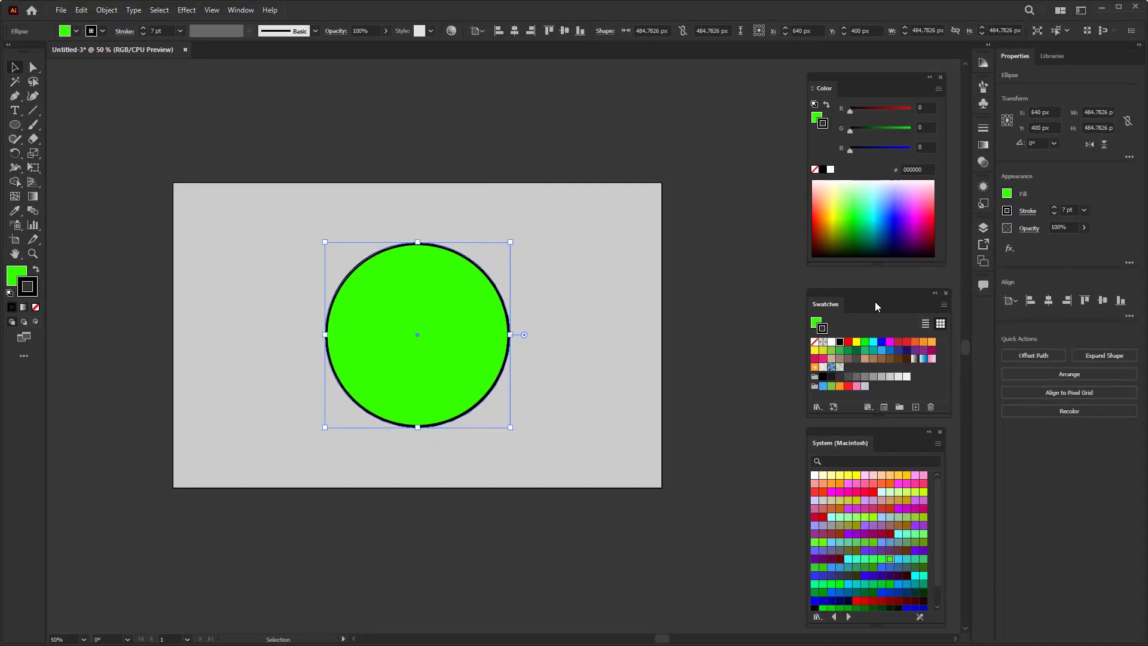
pyautogui.click(898, 342)
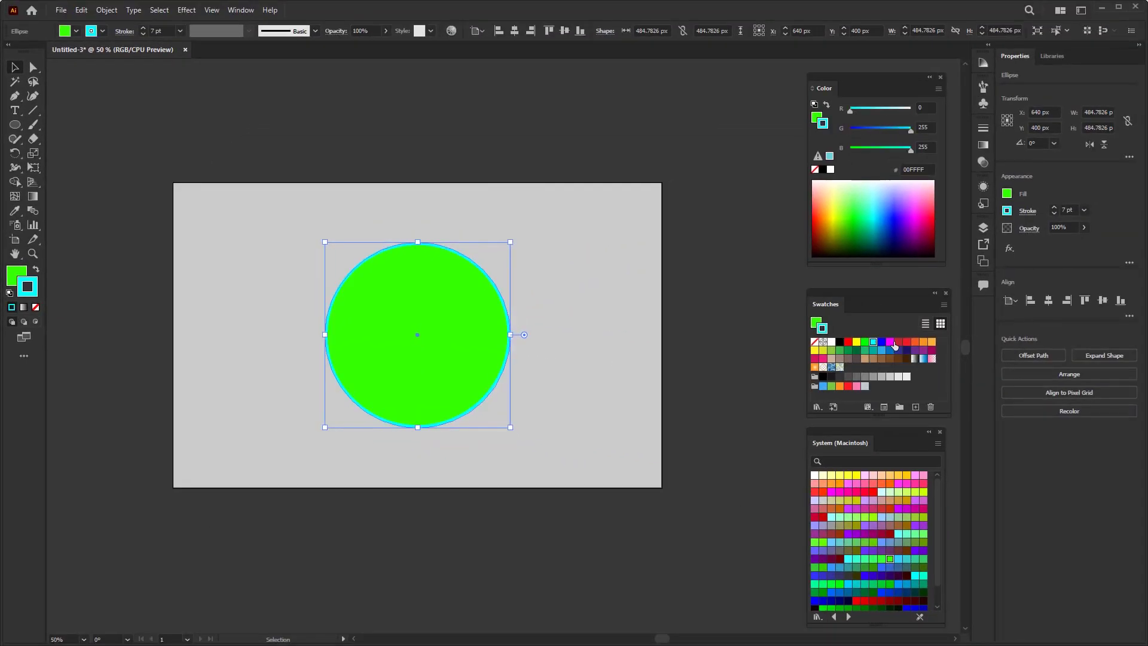
pyautogui.click(931, 343)
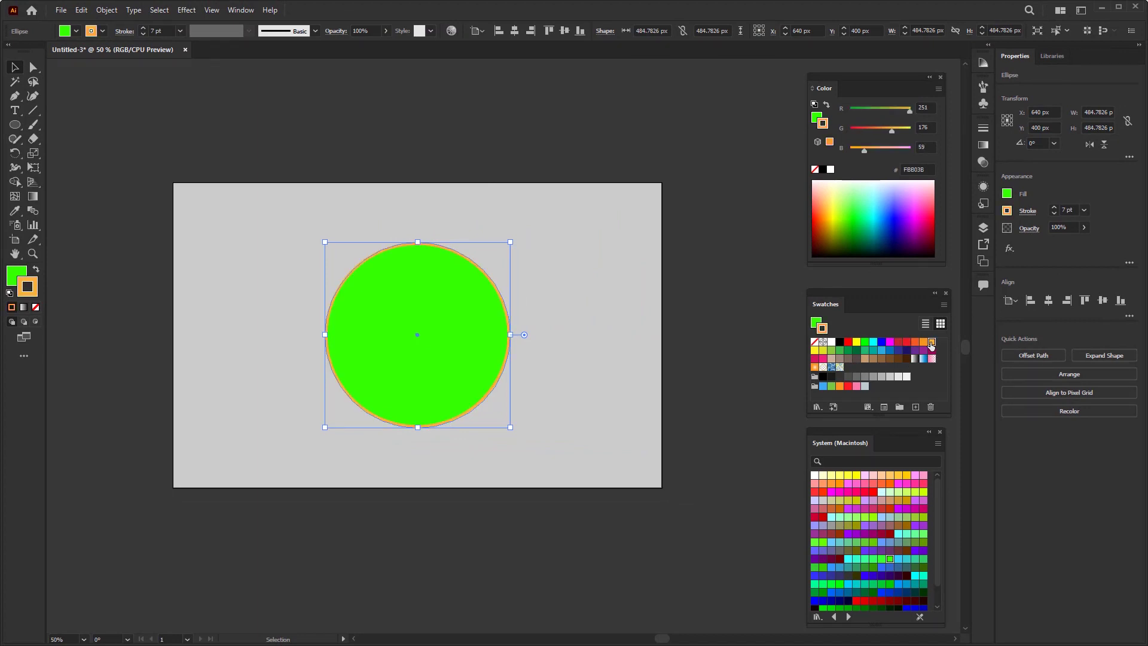
pyautogui.click(873, 359)
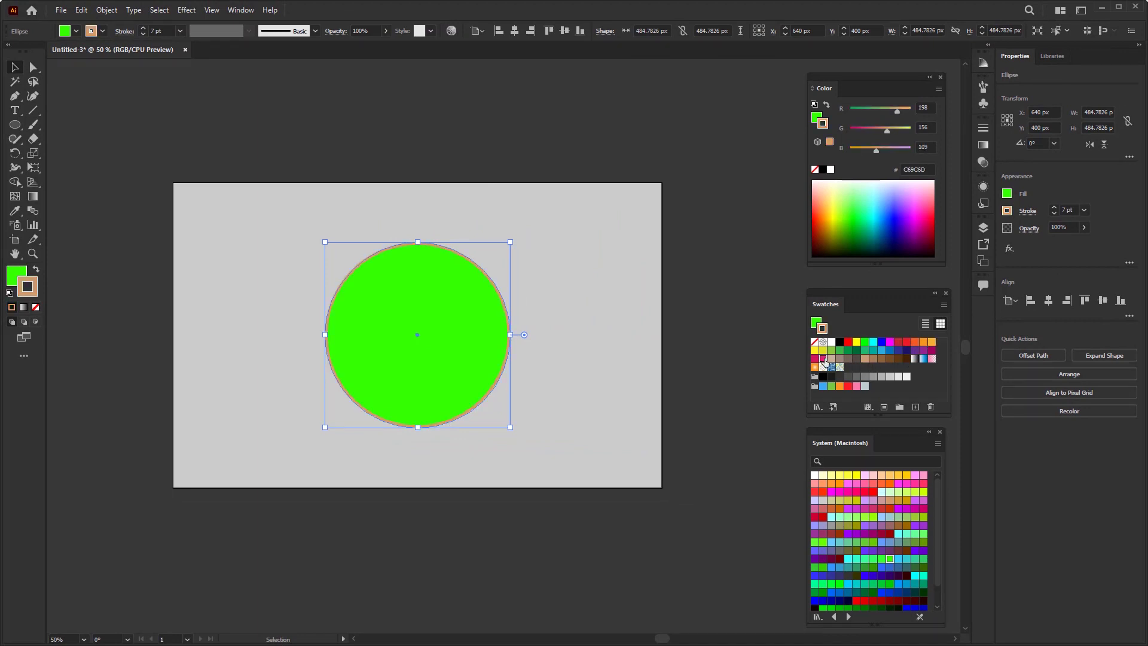
pyautogui.click(823, 359)
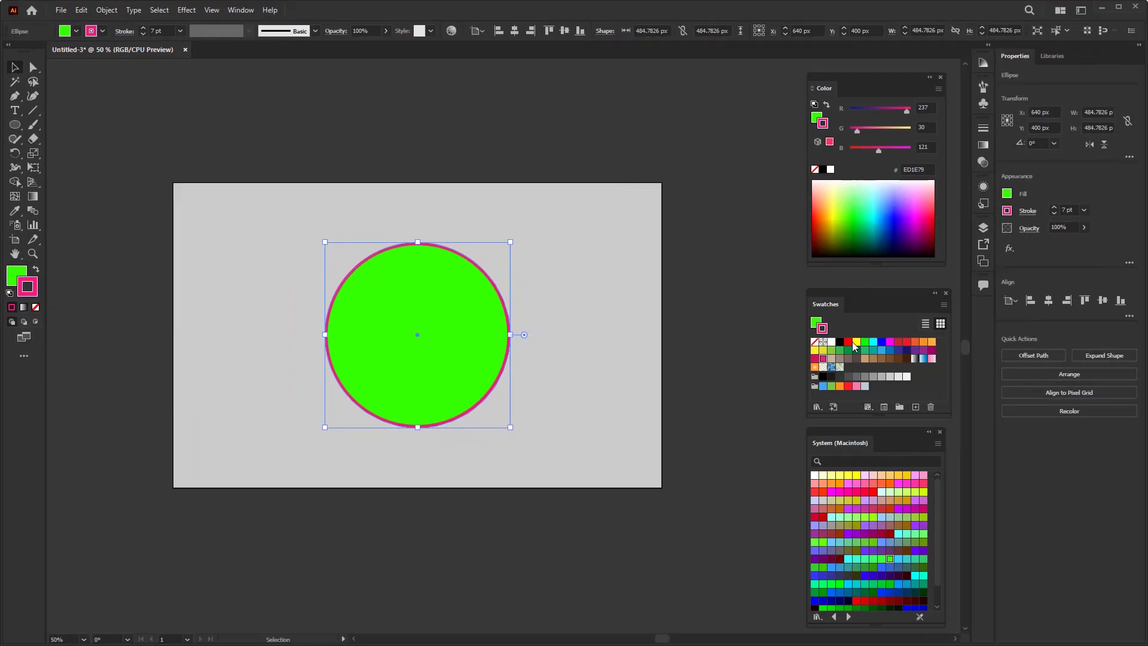
# Step: Try red, blue 0000FF and 0071BC on the stroke before settling on pink ED1E79
pyautogui.click(848, 342)
pyautogui.click(883, 342)
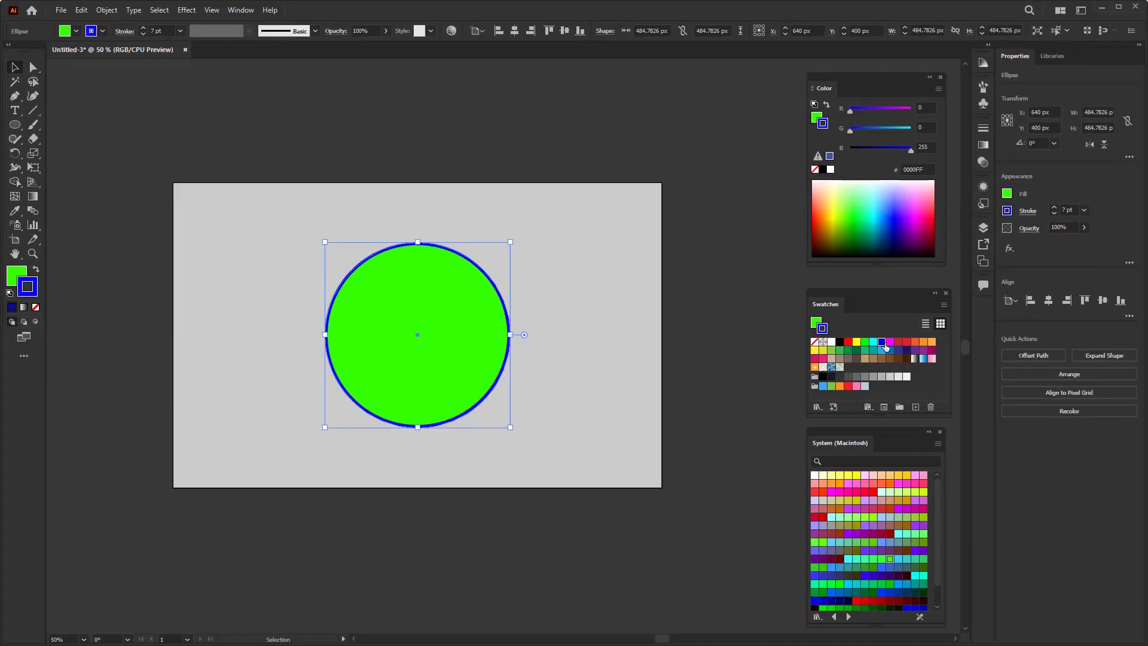
pyautogui.click(889, 350)
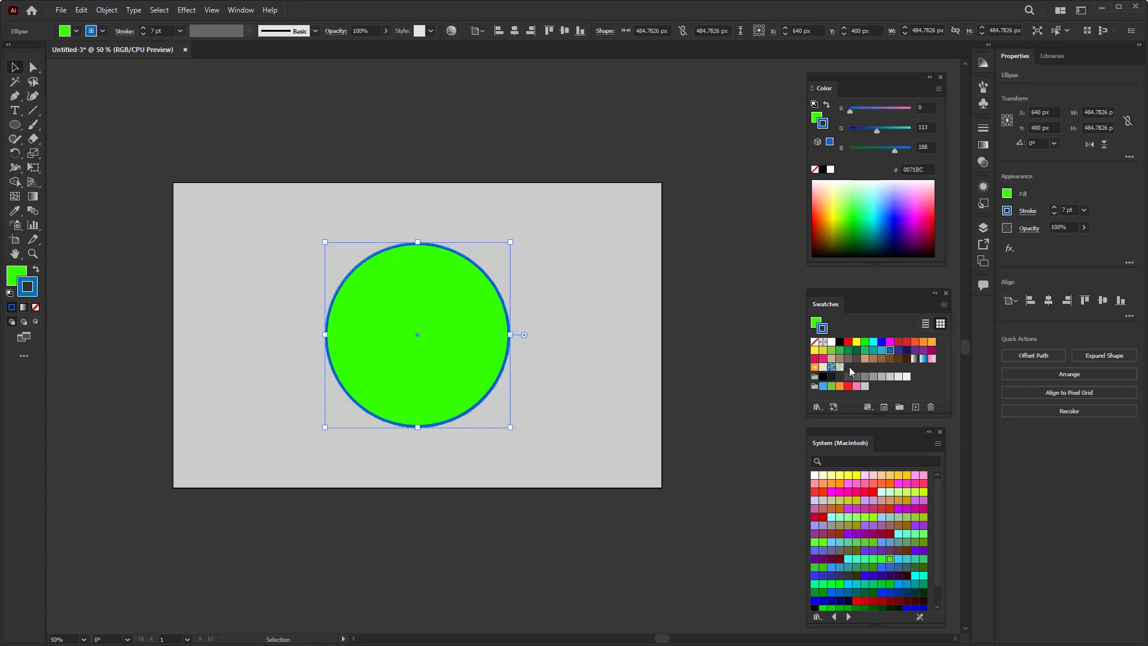
pyautogui.click(823, 358)
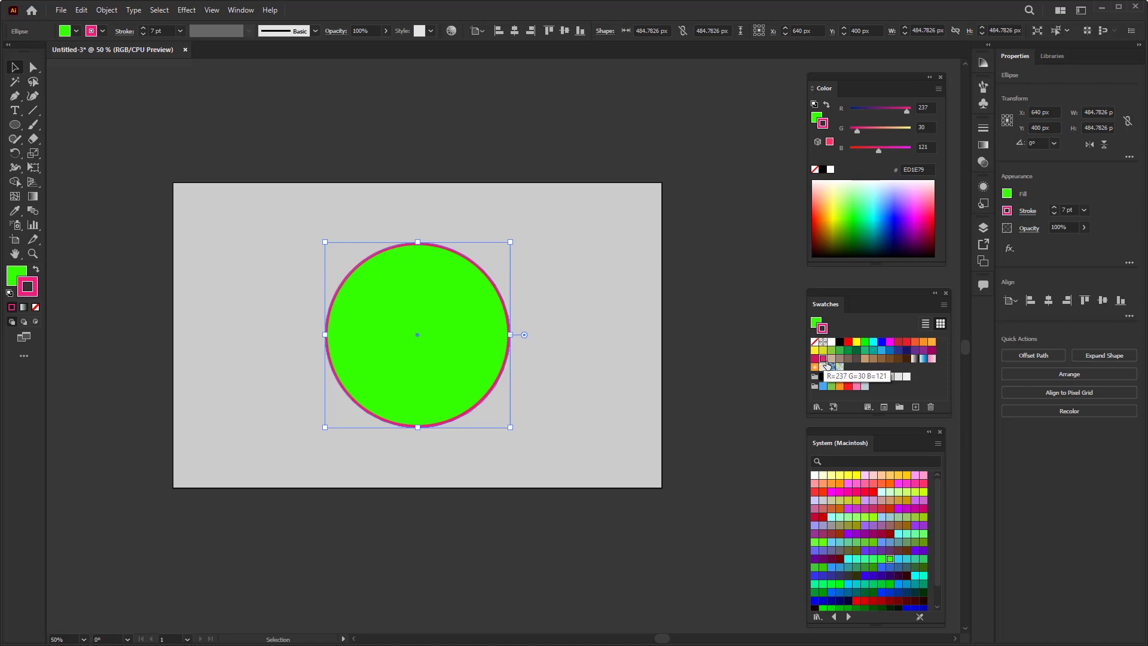
pyautogui.click(13, 275)
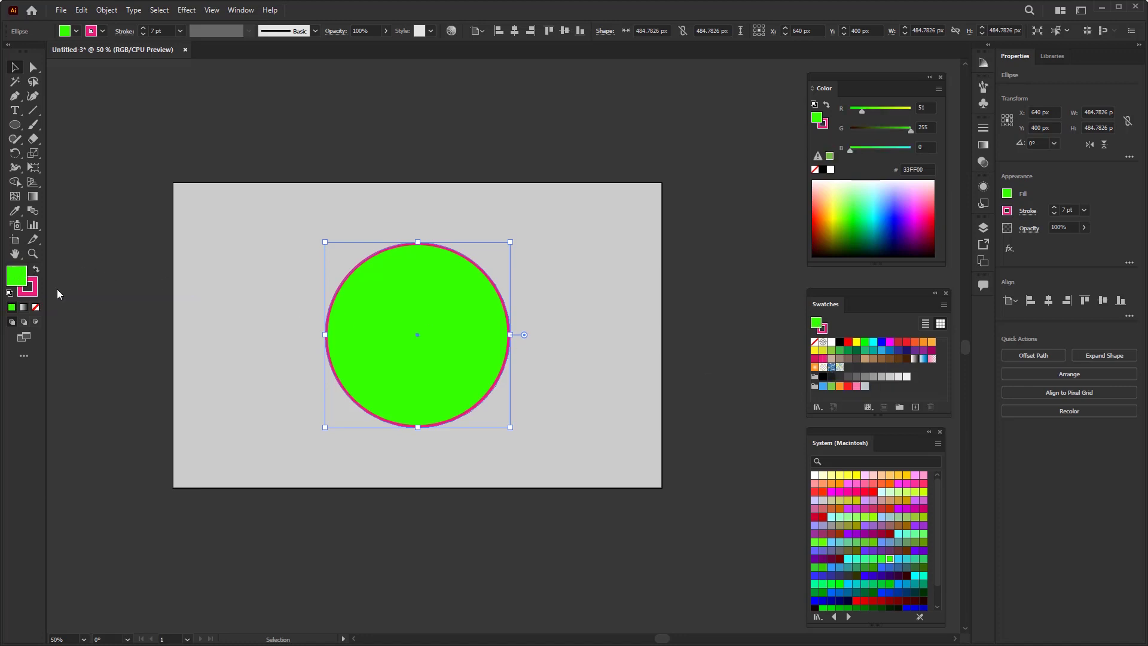
# Step: Try Swatches panel colours on the fill, including FFFF00, FBB03B and 39B54A, ending on light green 7AC943
pyautogui.click(823, 358)
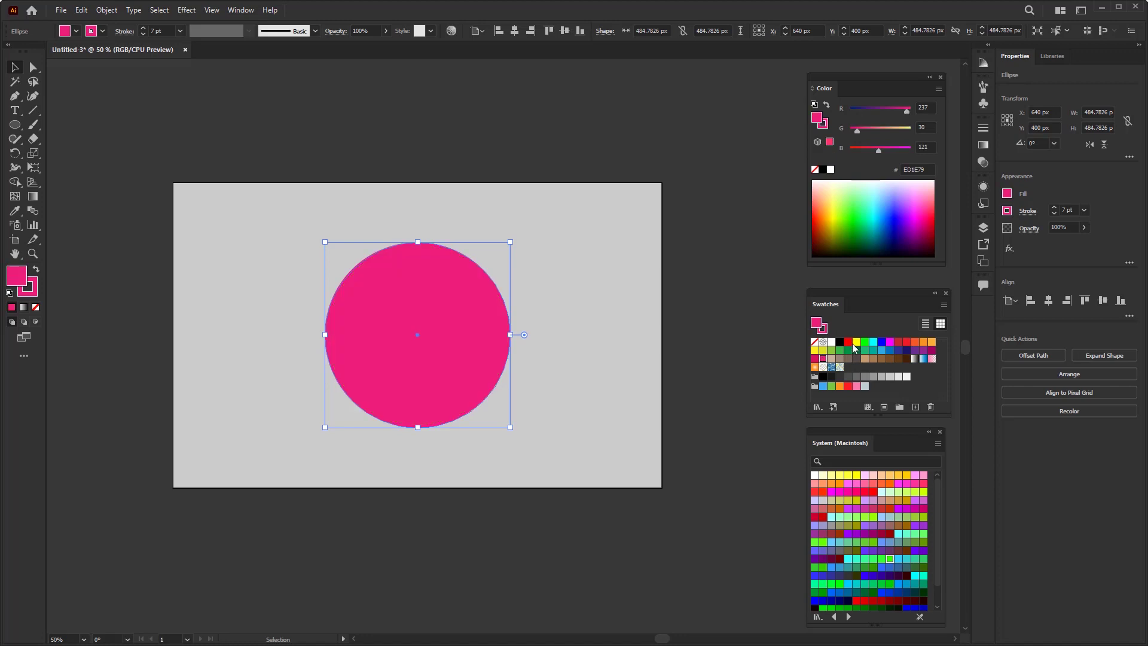
pyautogui.click(848, 341)
pyautogui.click(856, 341)
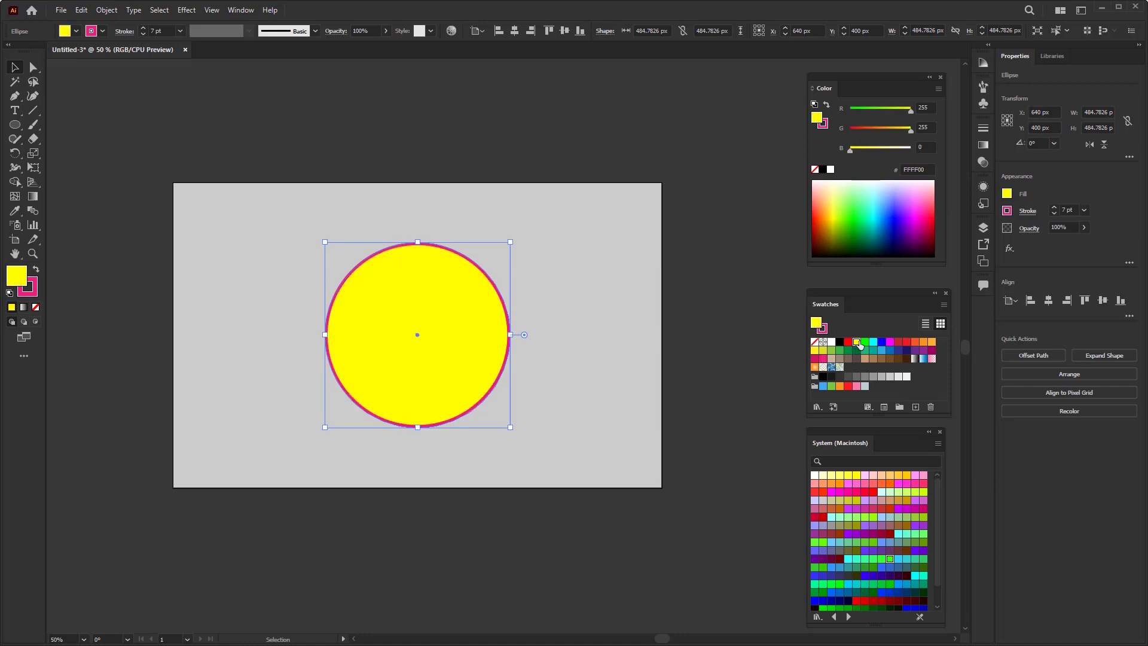
pyautogui.click(898, 342)
pyautogui.click(915, 342)
pyautogui.click(932, 343)
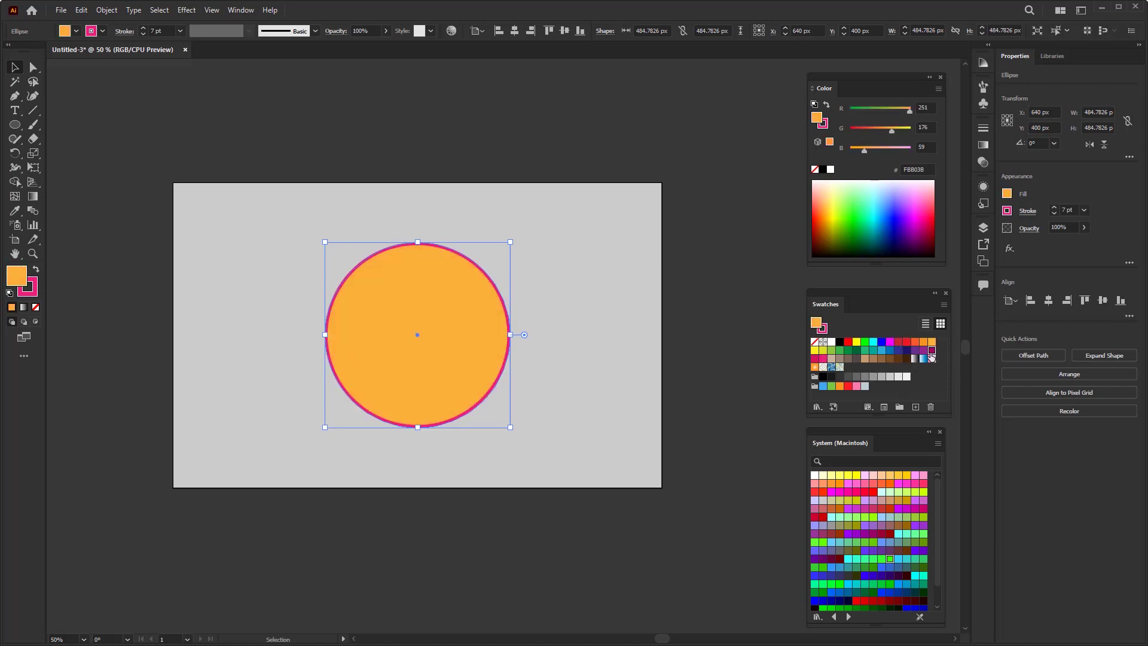
pyautogui.click(931, 351)
pyautogui.click(848, 351)
pyautogui.click(831, 350)
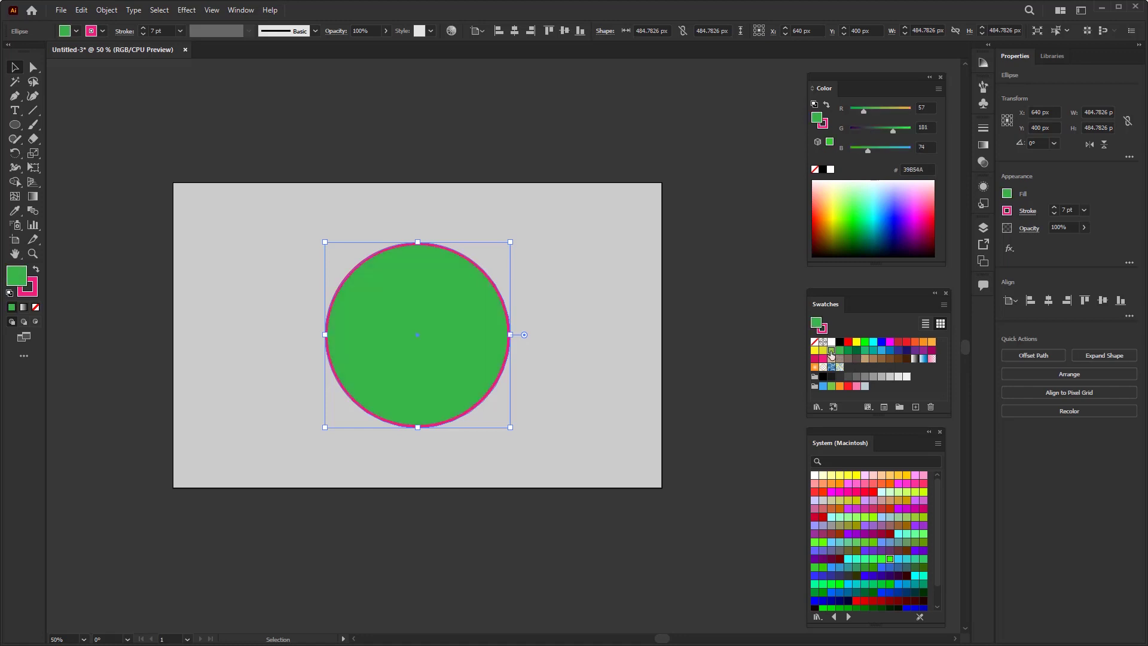
pyautogui.click(831, 386)
pyautogui.click(839, 386)
pyautogui.click(831, 385)
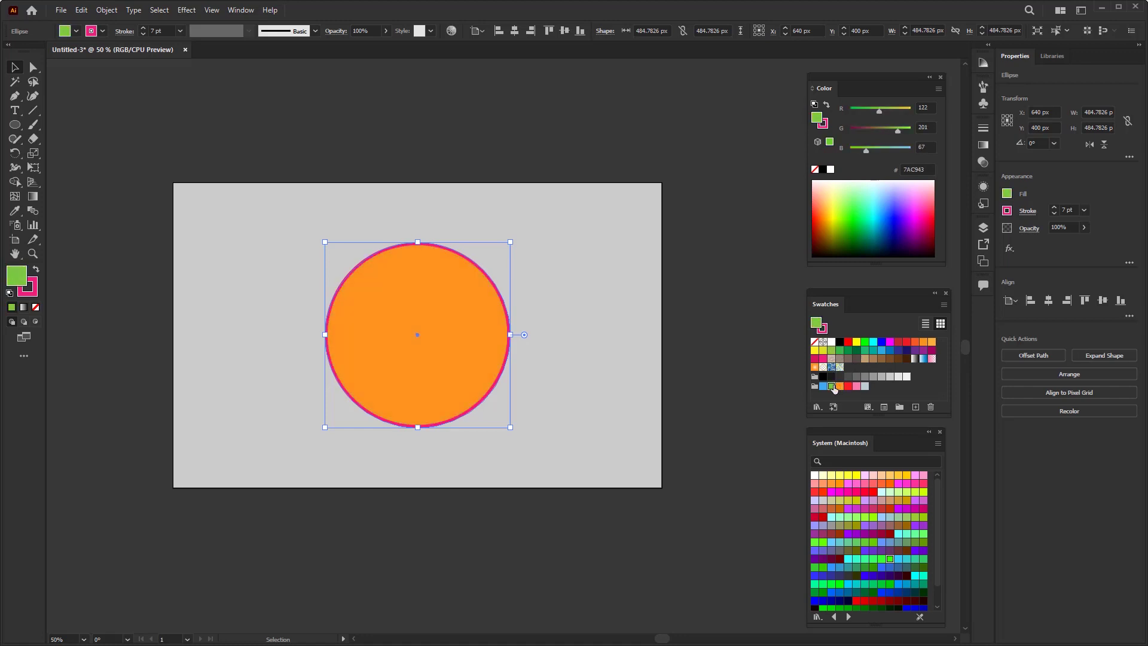
# Step: Try System library colours such as magenta FF33CC, finally filling the circle with light blue 33CCFF
pyautogui.click(856, 492)
pyautogui.click(881, 492)
pyautogui.click(907, 483)
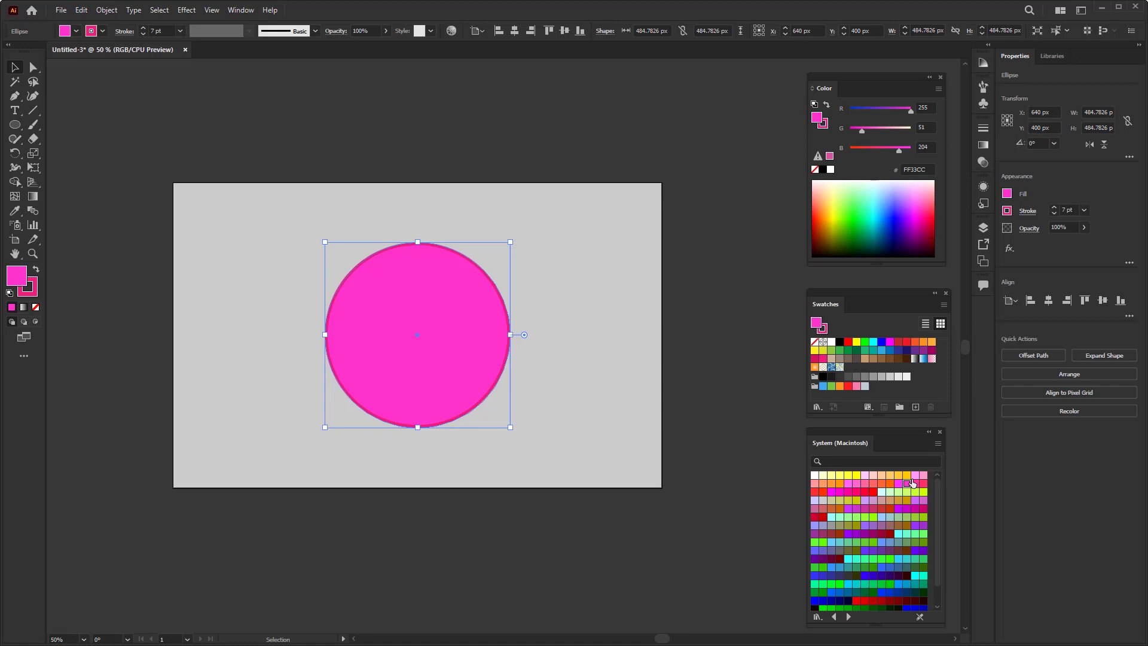
pyautogui.click(924, 476)
pyautogui.click(896, 560)
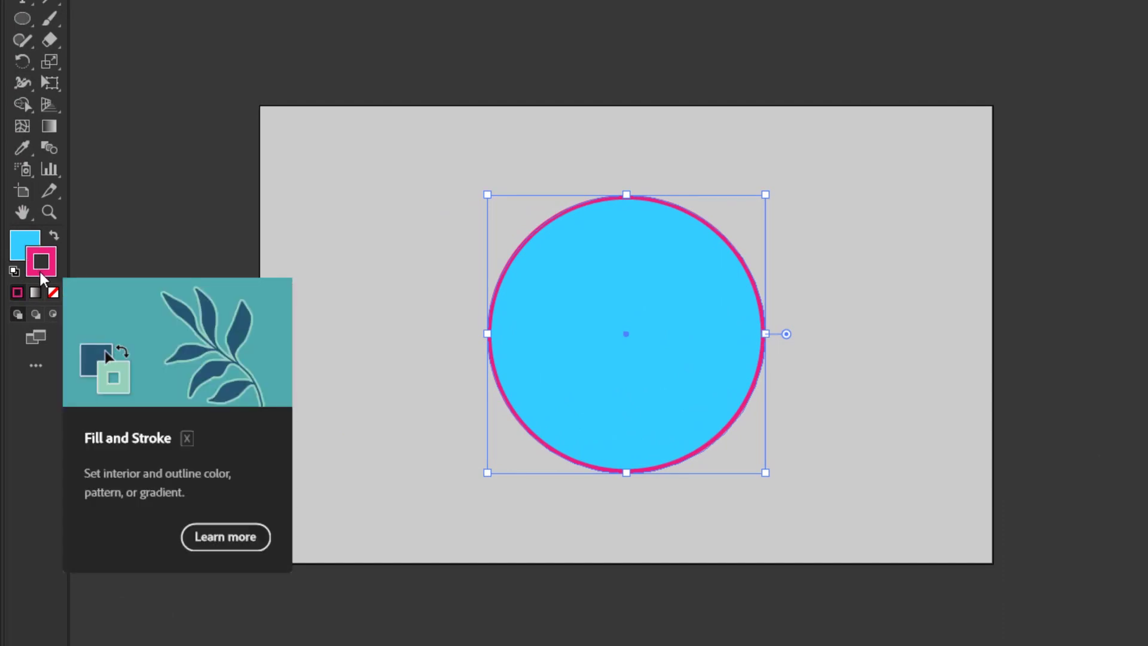
pyautogui.click(39, 272)
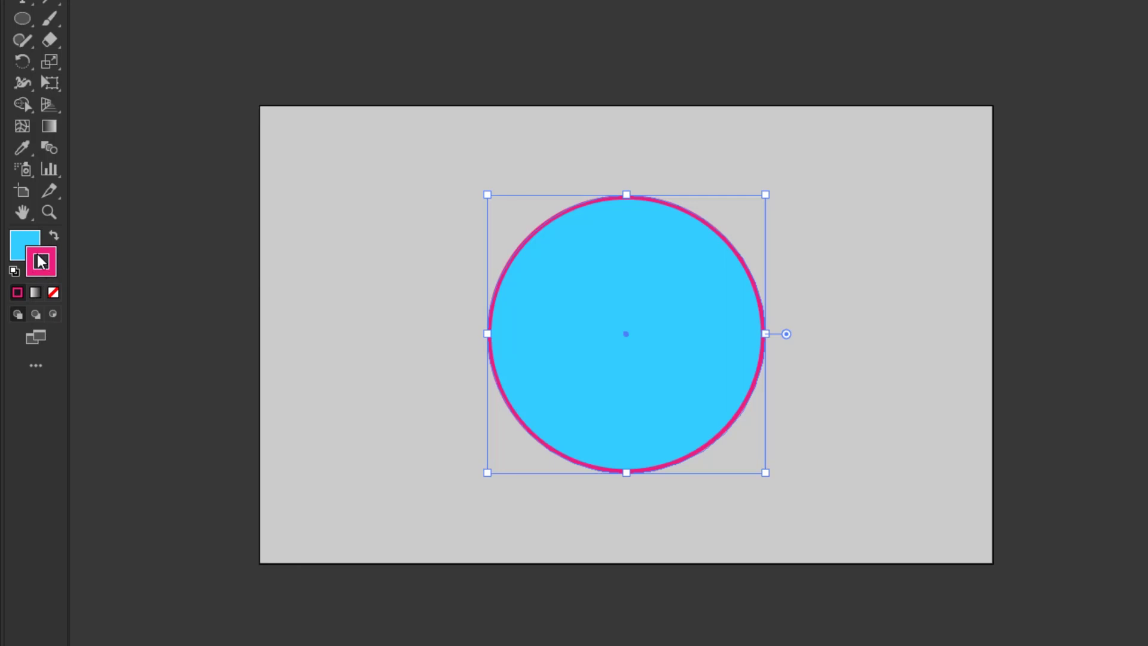
pyautogui.click(53, 293)
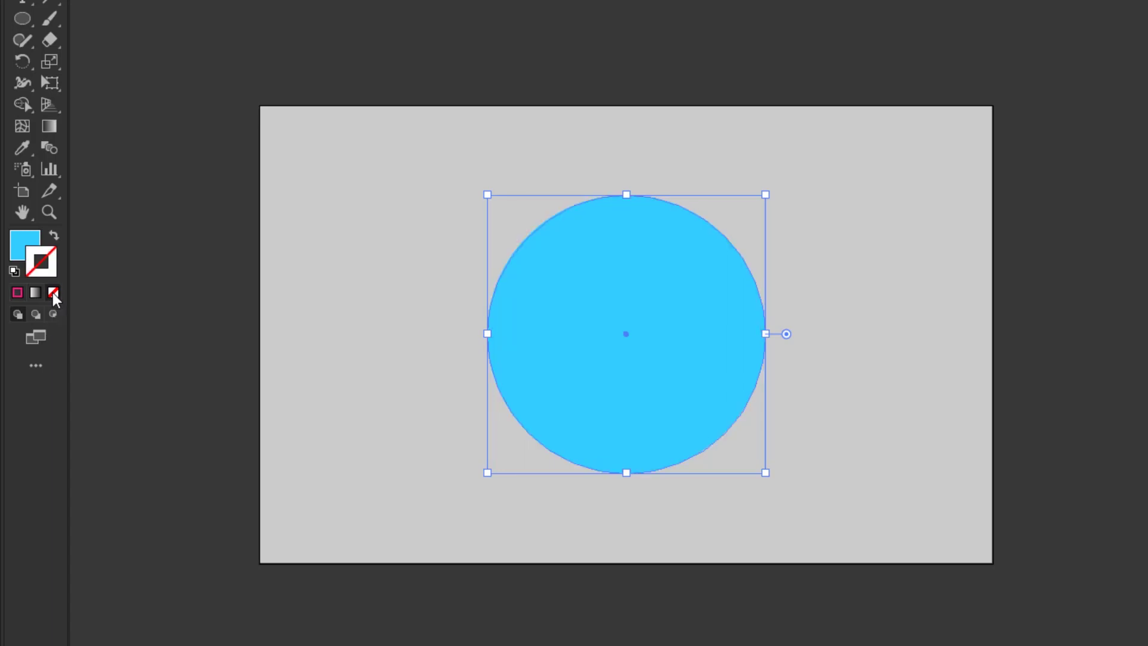
pyautogui.hotkey('ctrl', 'z')
pyautogui.click(34, 242)
pyautogui.click(53, 293)
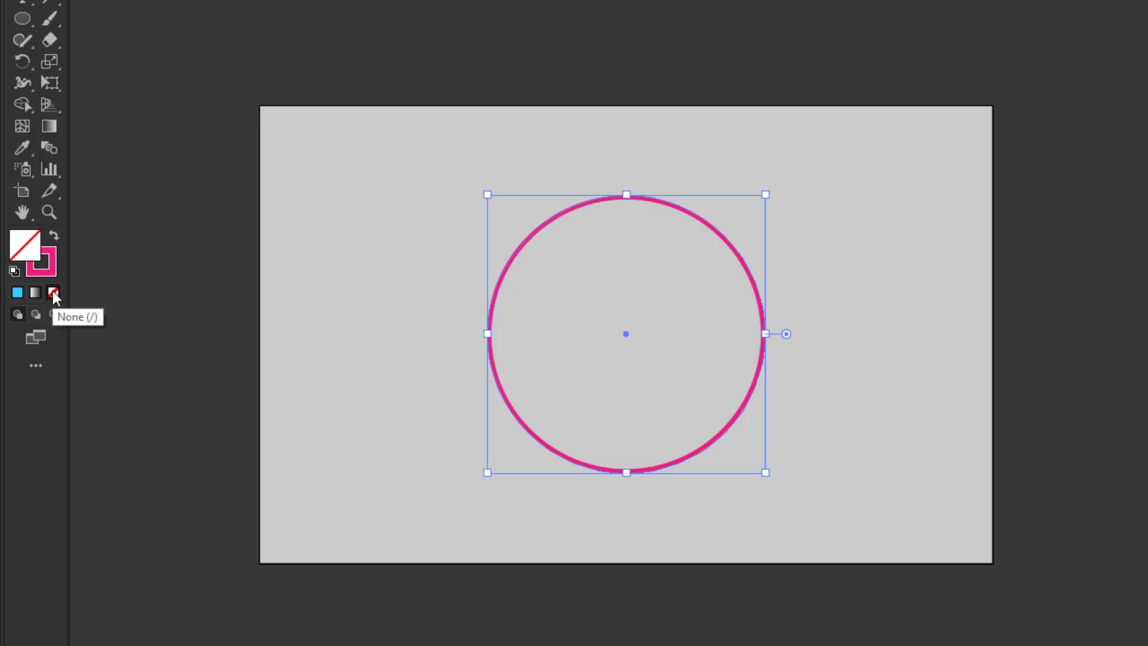
pyautogui.hotkey('ctrl', 'z')
pyautogui.click(50, 270)
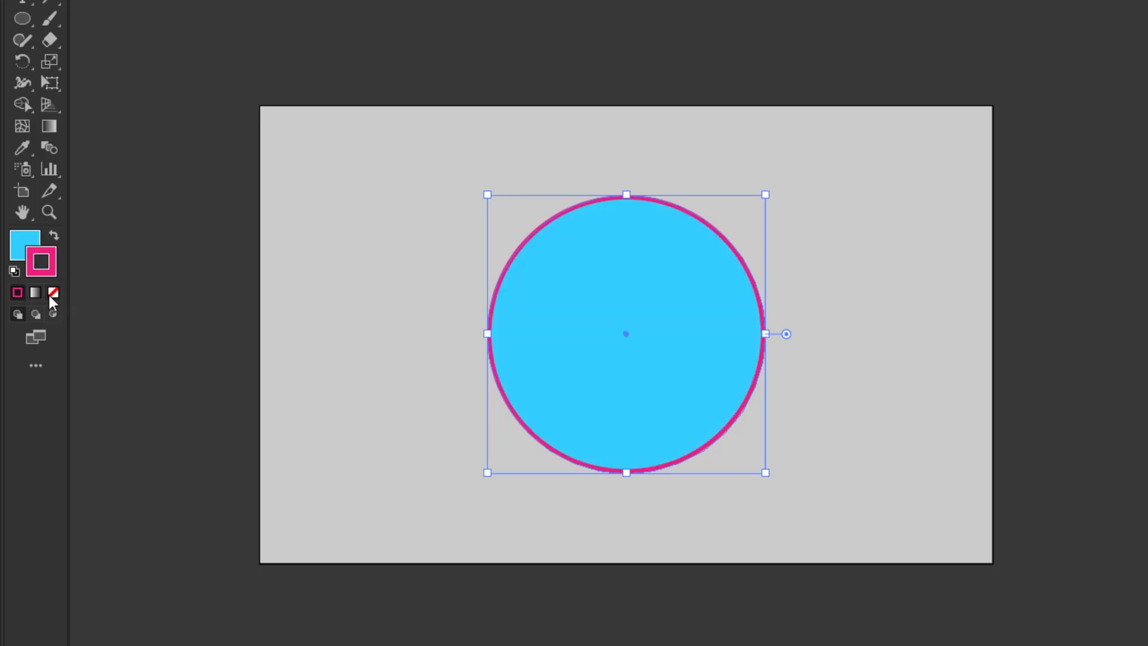
pyautogui.click(51, 294)
pyautogui.hotkey('ctrl', 'z')
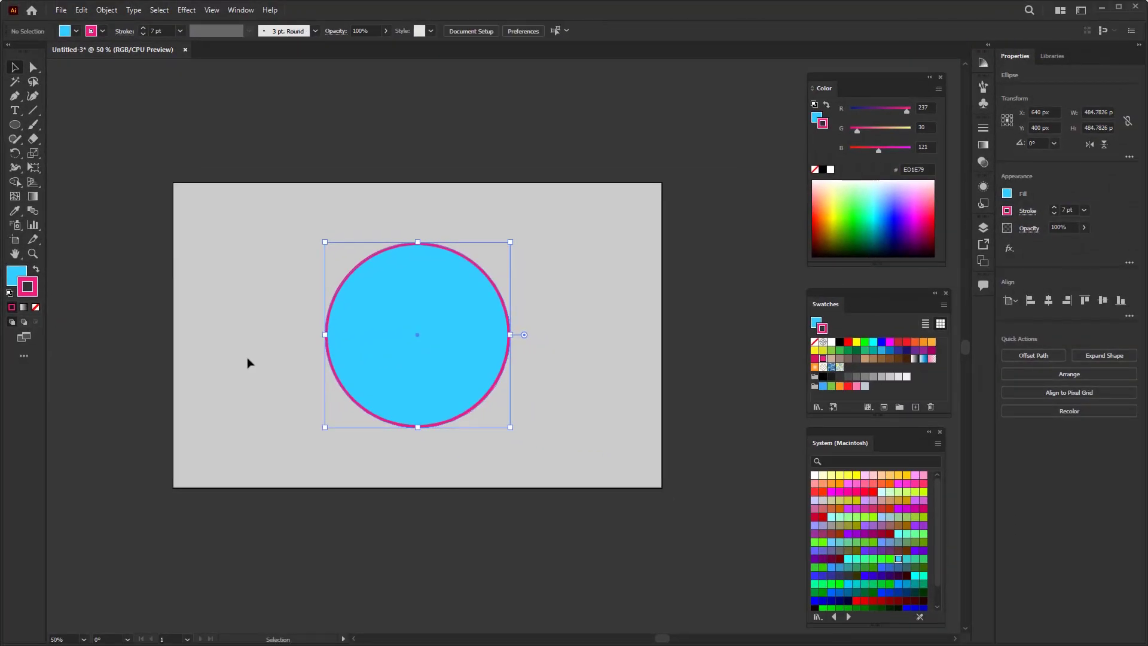
pyautogui.click(248, 359)
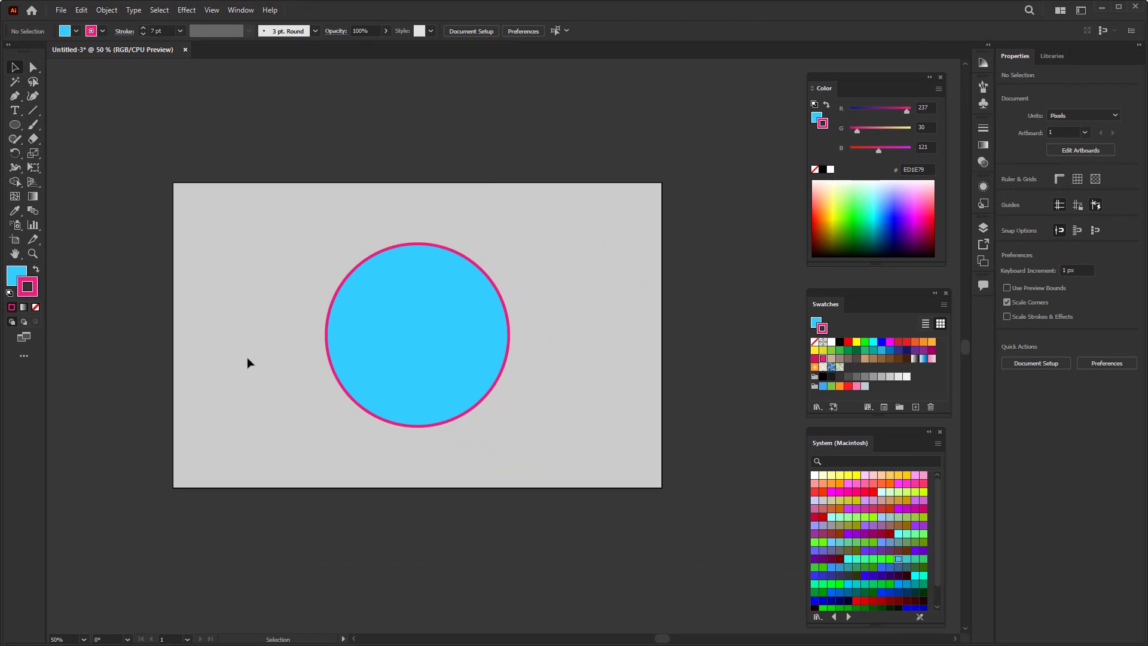